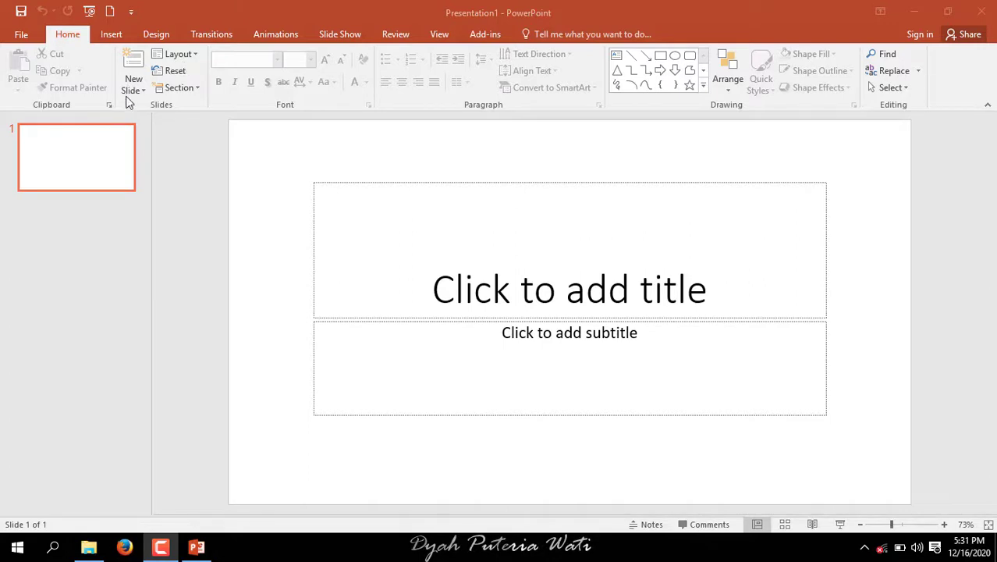
Step: Insert Blurry_Trees_Seamless_Loop_02_Videvo.mov from Downloads as a video filling the slide
left_click(112, 35)
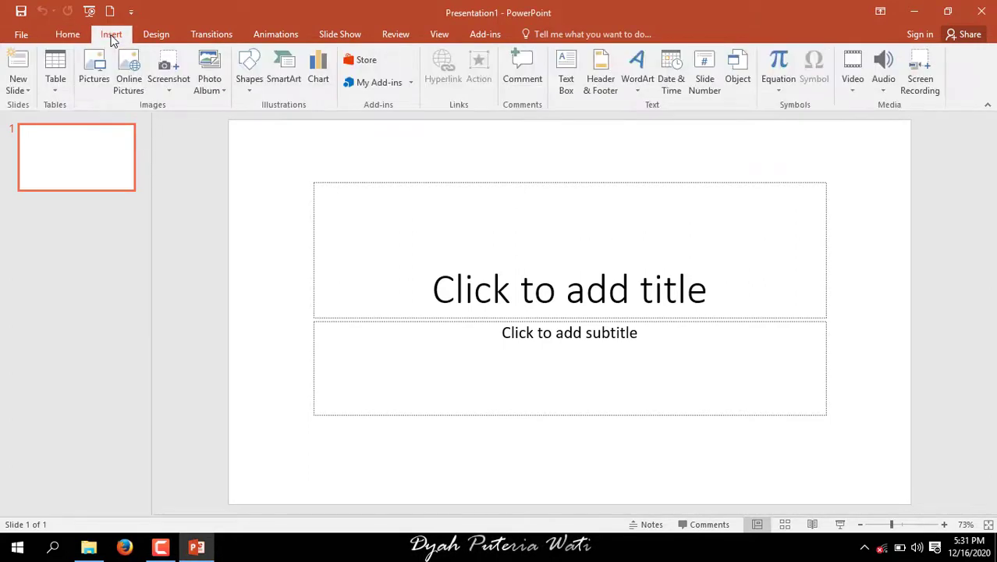
left_click(856, 81)
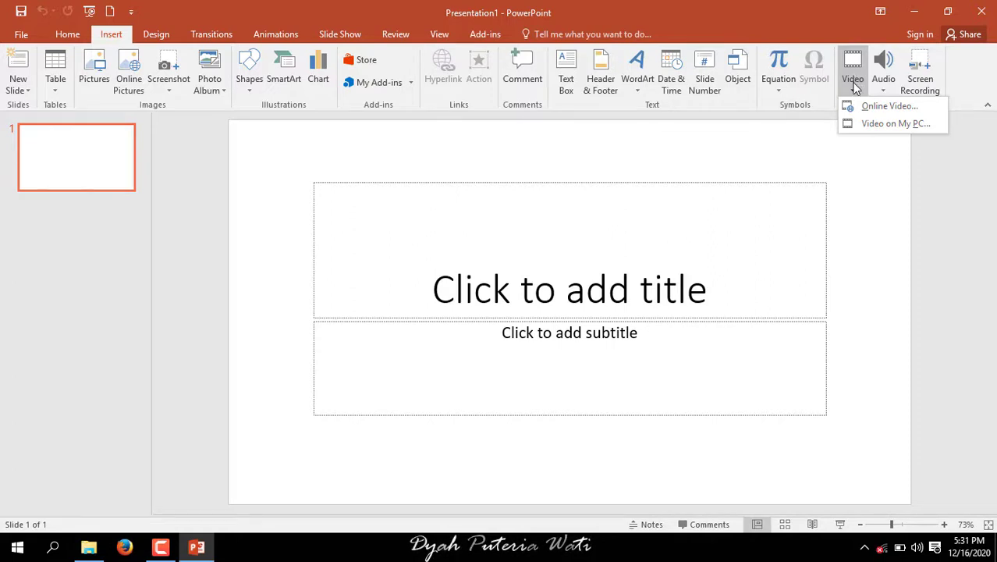
left_click(861, 127)
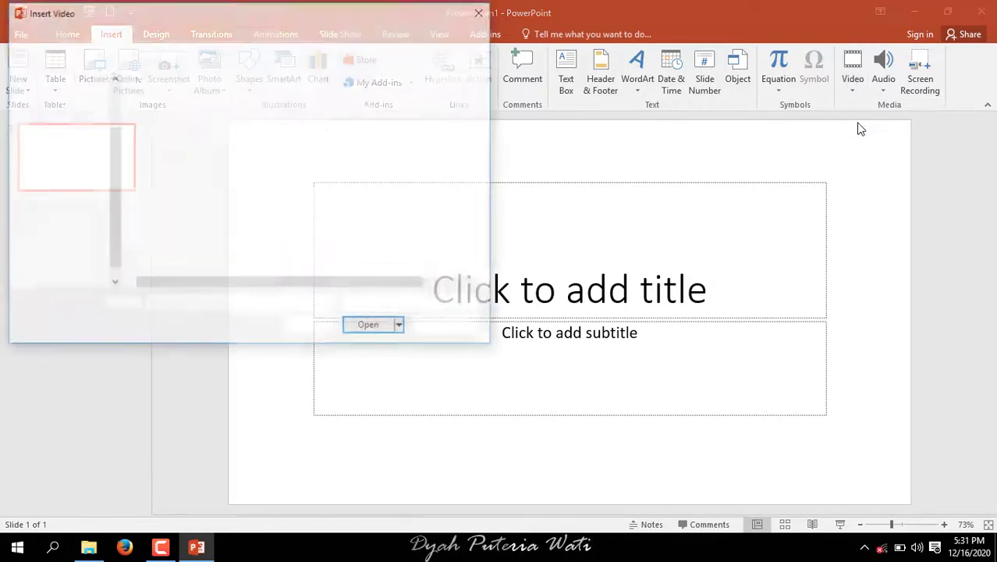
left_click(274, 181)
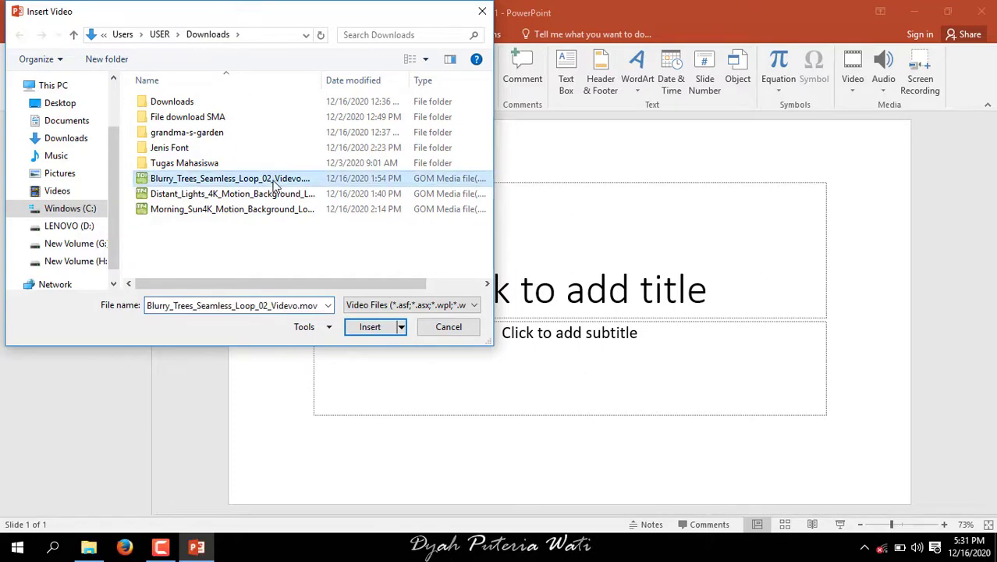
left_click(370, 329)
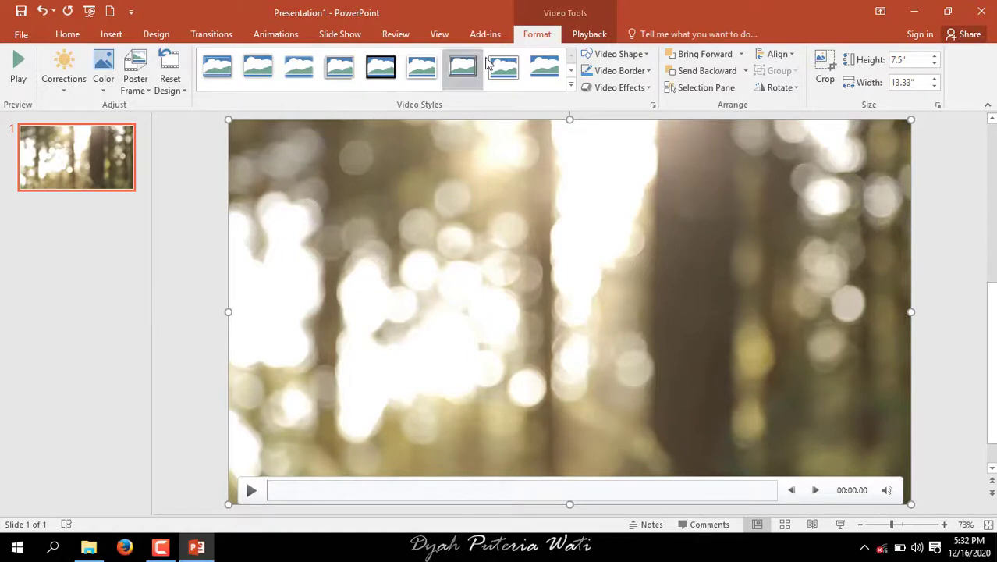
Step: Set the video to start Automatically and Loop until Stopped, then deselect it
left_click(590, 34)
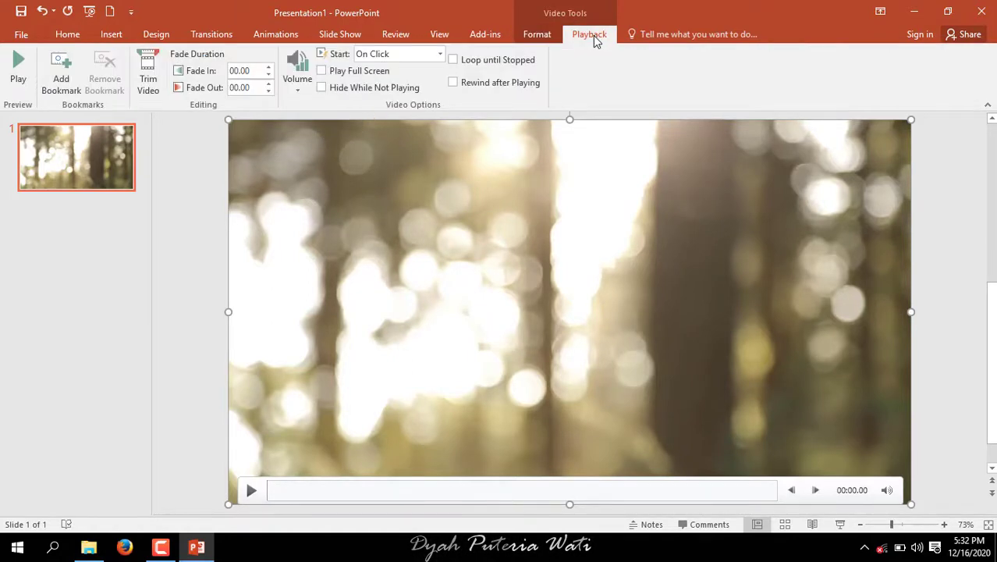
left_click(442, 58)
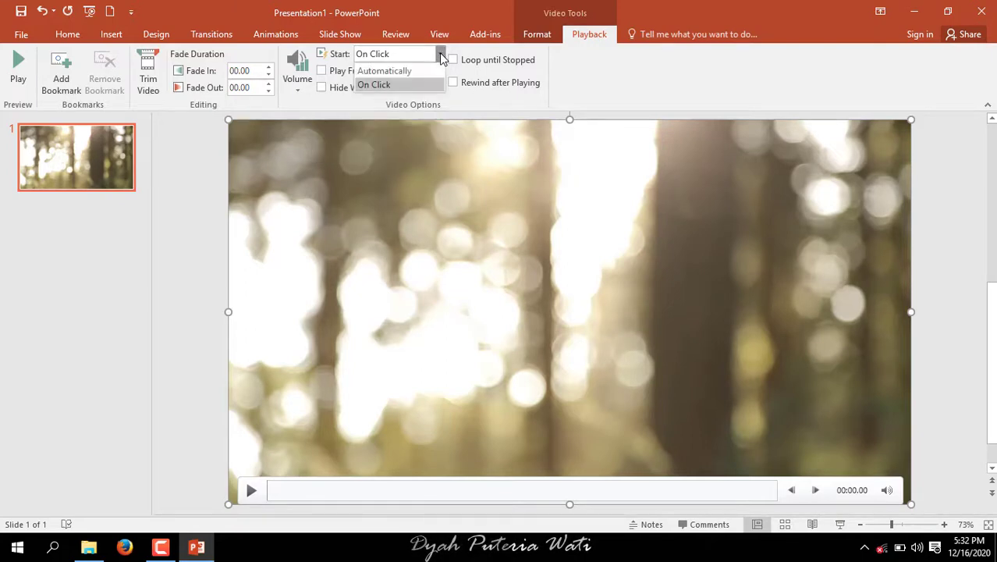
left_click(415, 72)
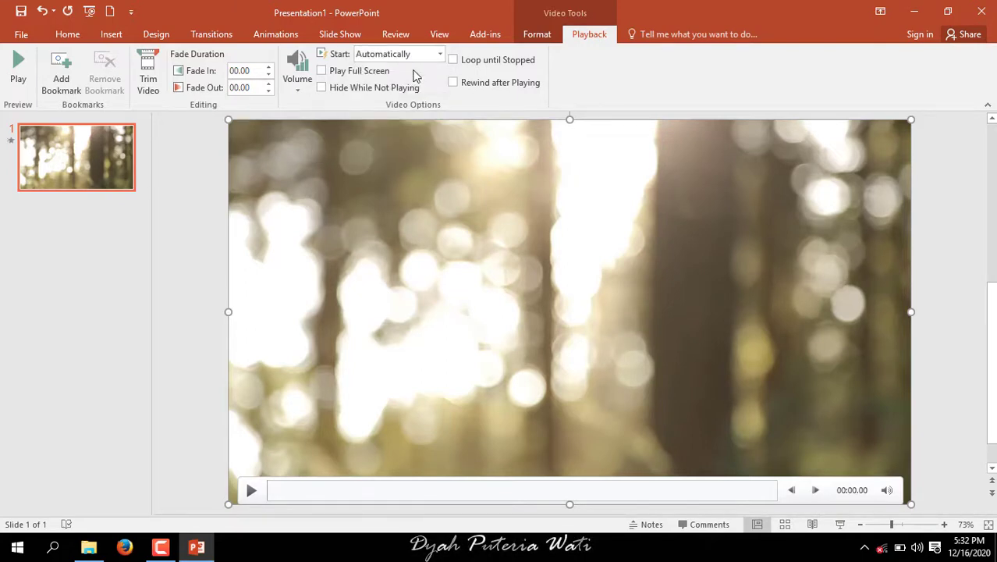
left_click(456, 60)
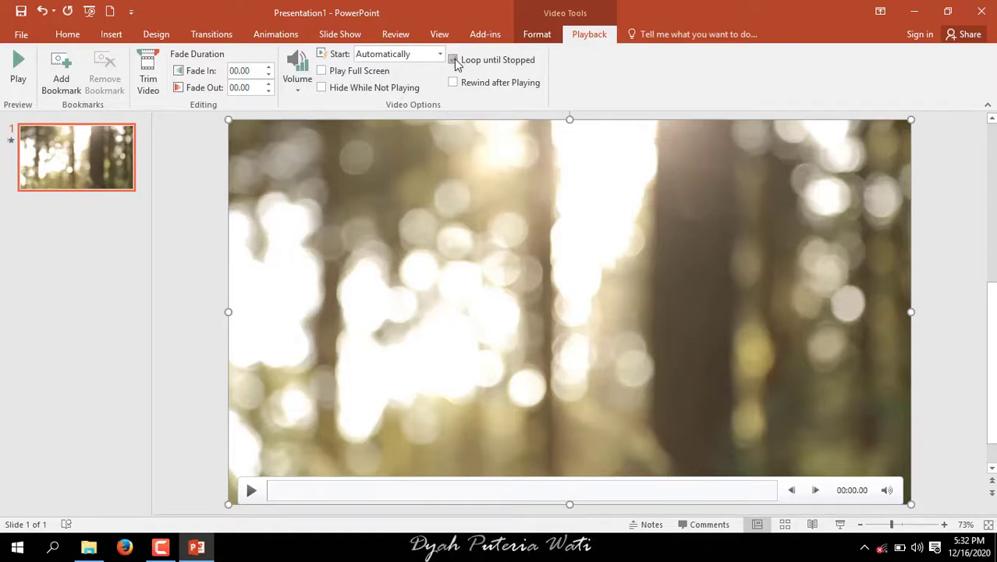
left_click(194, 196)
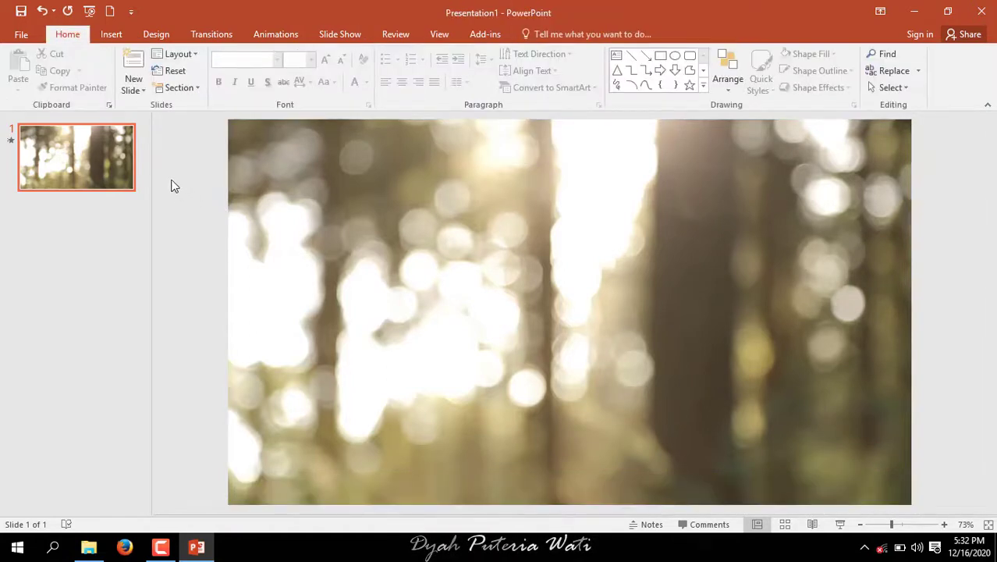
Step: Add a centred text box reading 'Yuk Belajar Bareng !' and select all its text
left_click(111, 34)
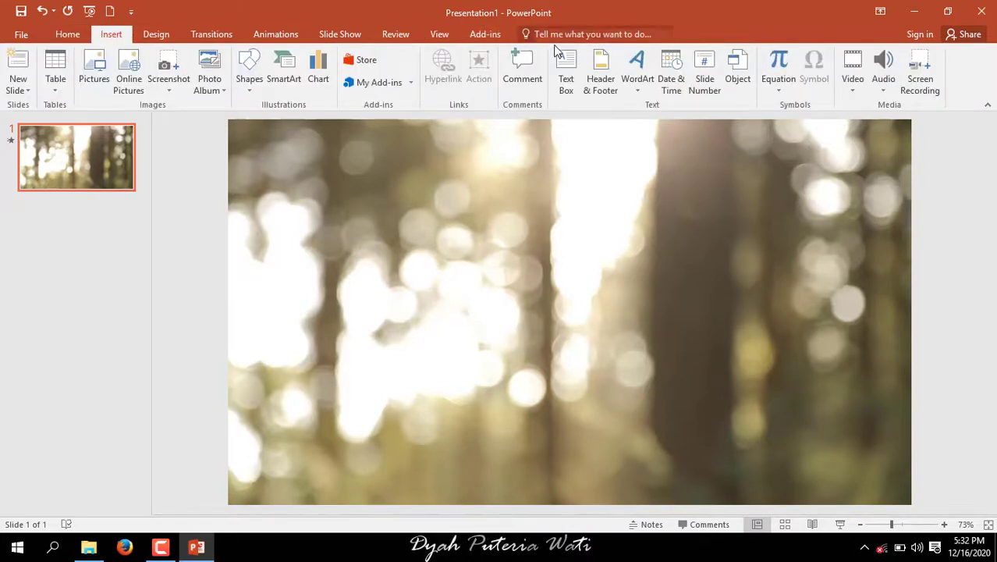
left_click(566, 78)
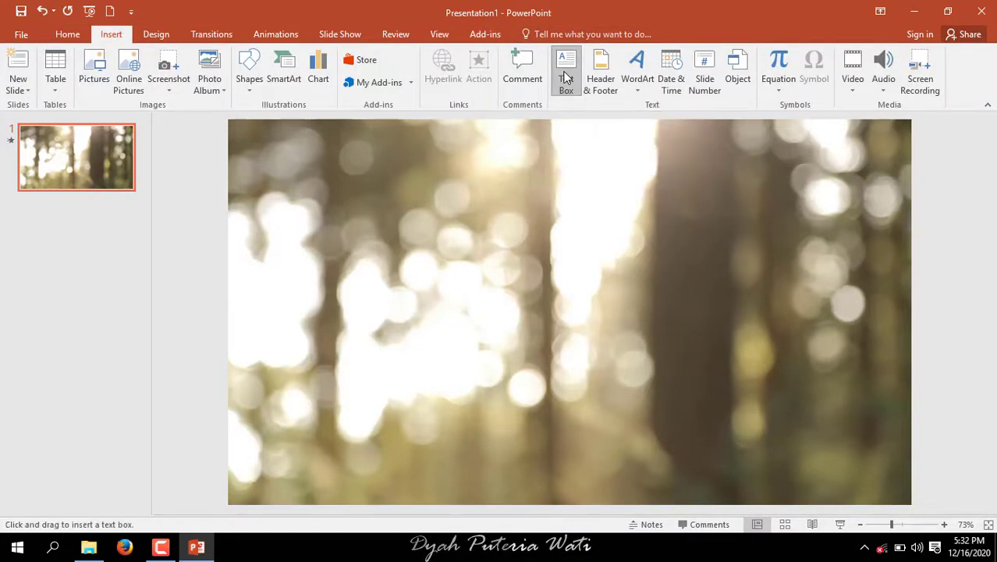
left_click(496, 255)
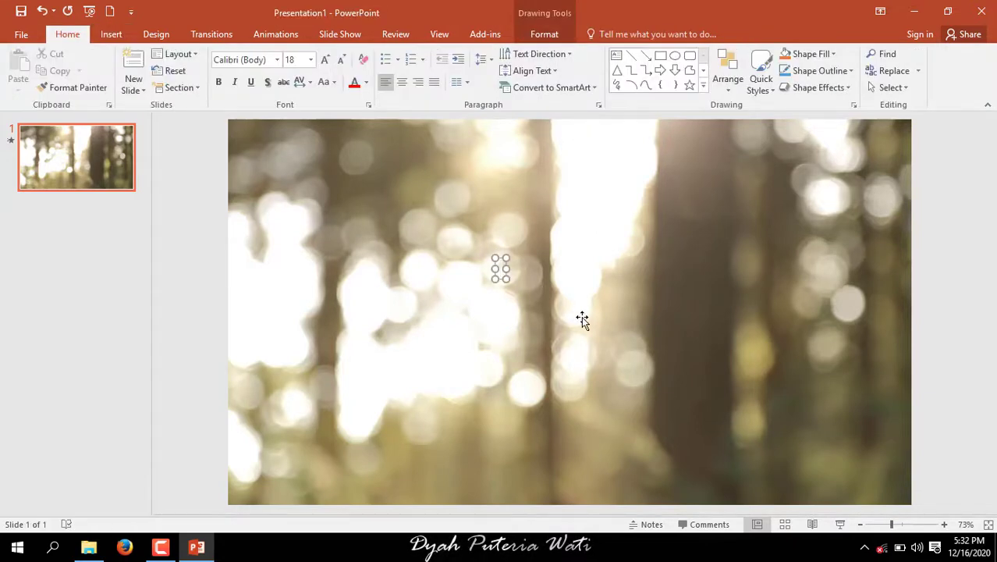
type("Yu")
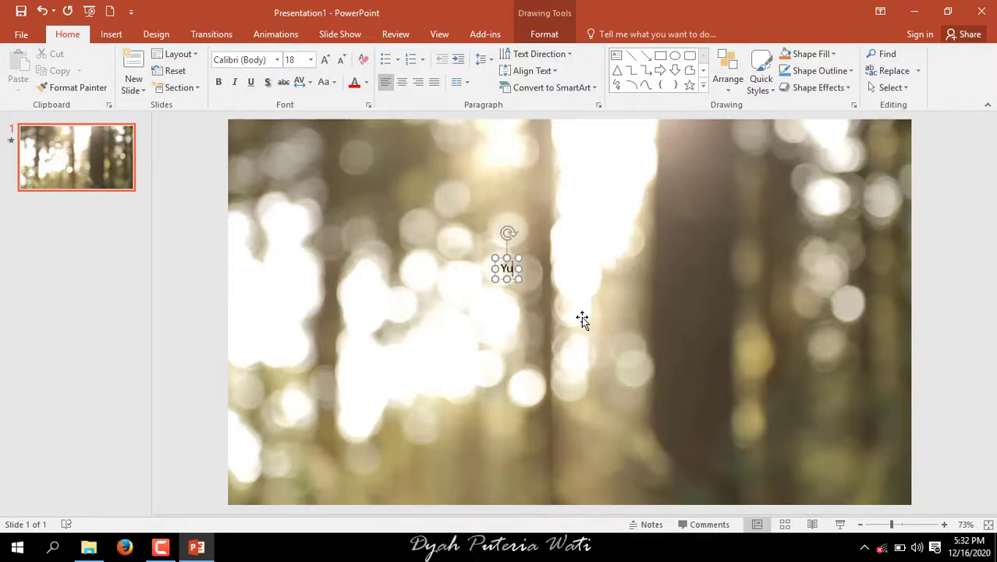
type("k Belajar ")
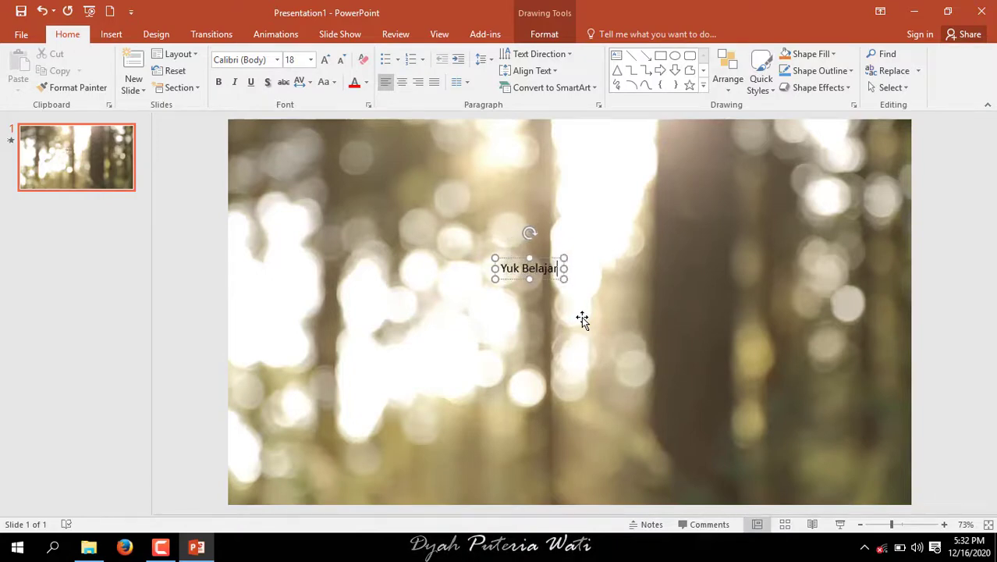
type("BAreng")
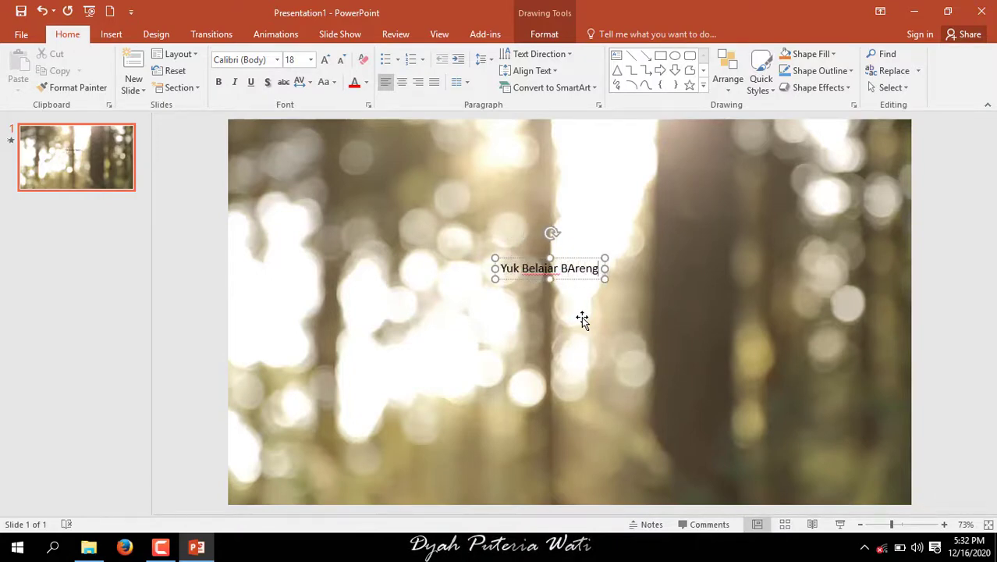
key("BackSpace")
key("BackSpace")
key("BackSpace")
key("BackSpace")
key("BackSpace")
type("are")
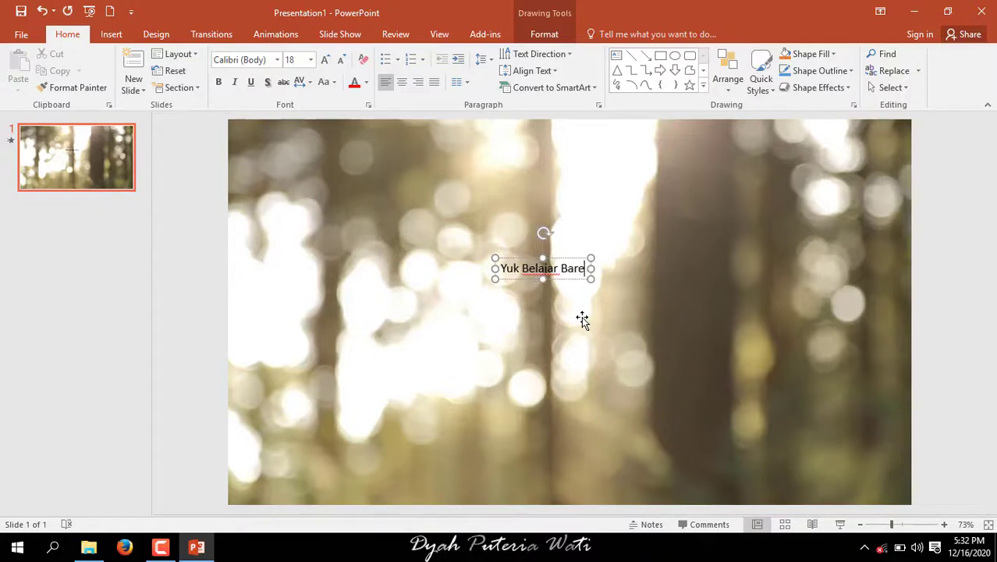
type("ng !")
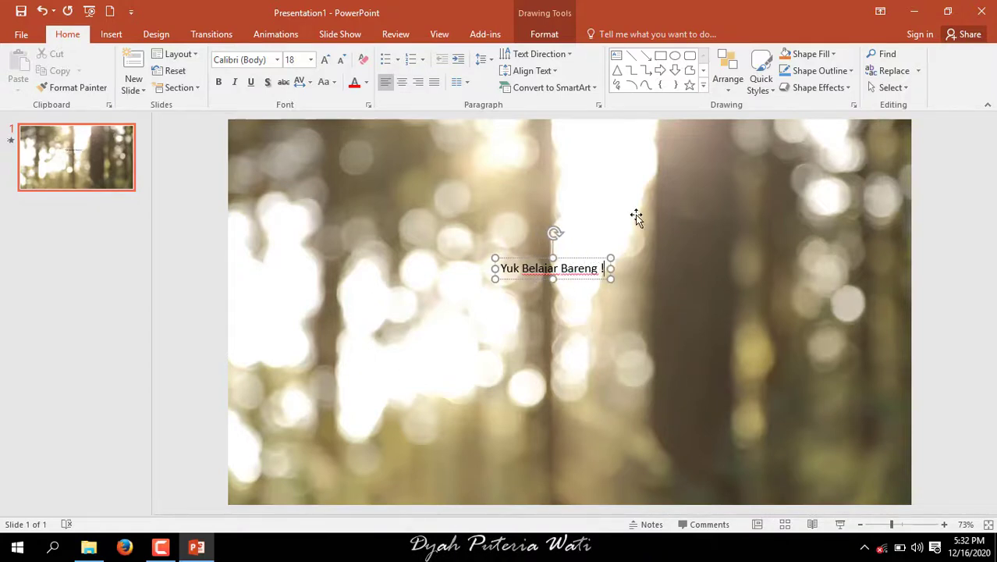
key("ctrl+a")
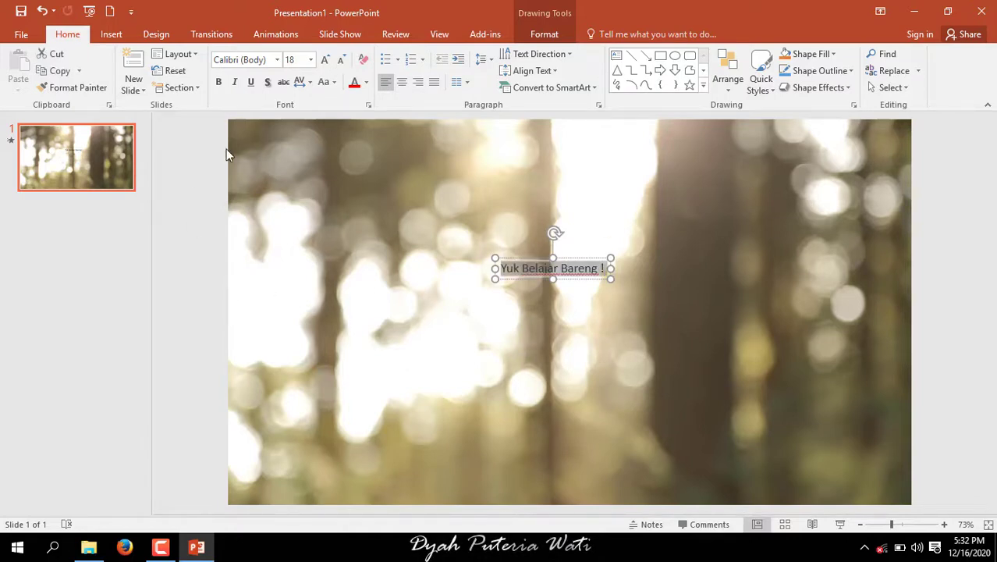
Step: Apply the Christmas Mint font to the 'Yuk Belajar Bareng !' text
left_click(278, 60)
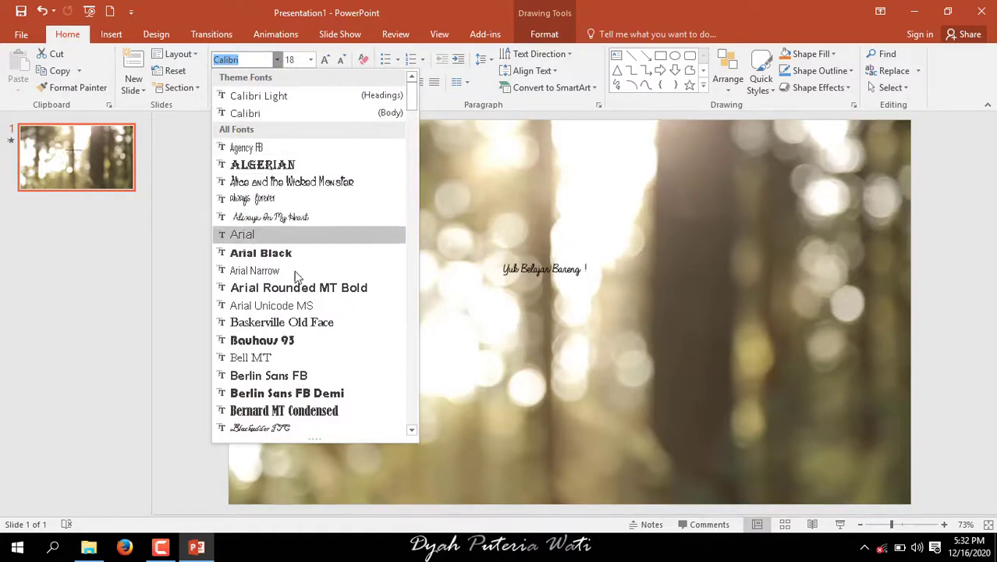
scroll(308, 382, "down", 3)
scroll(308, 394, "down", 2)
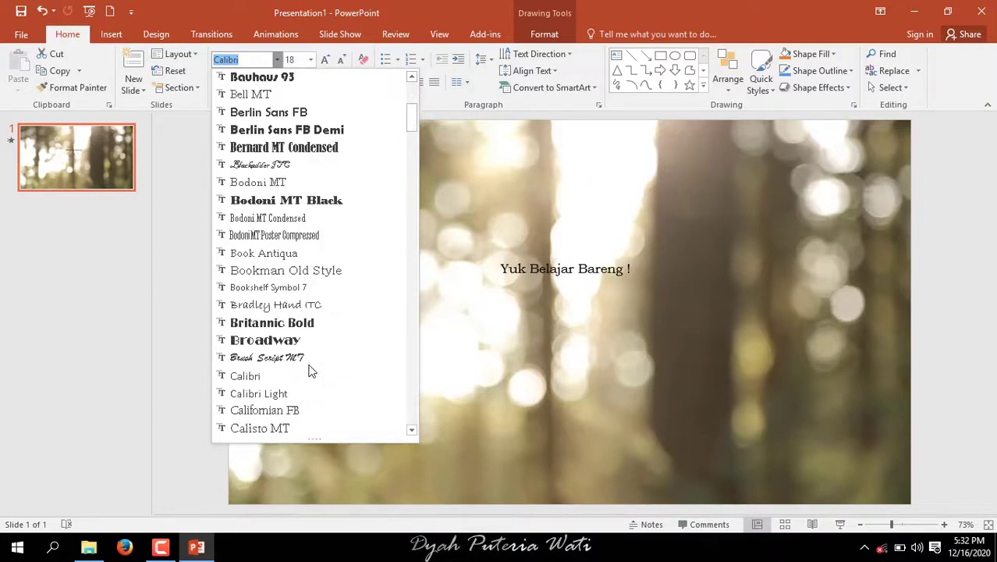
scroll(320, 303, "down", 1)
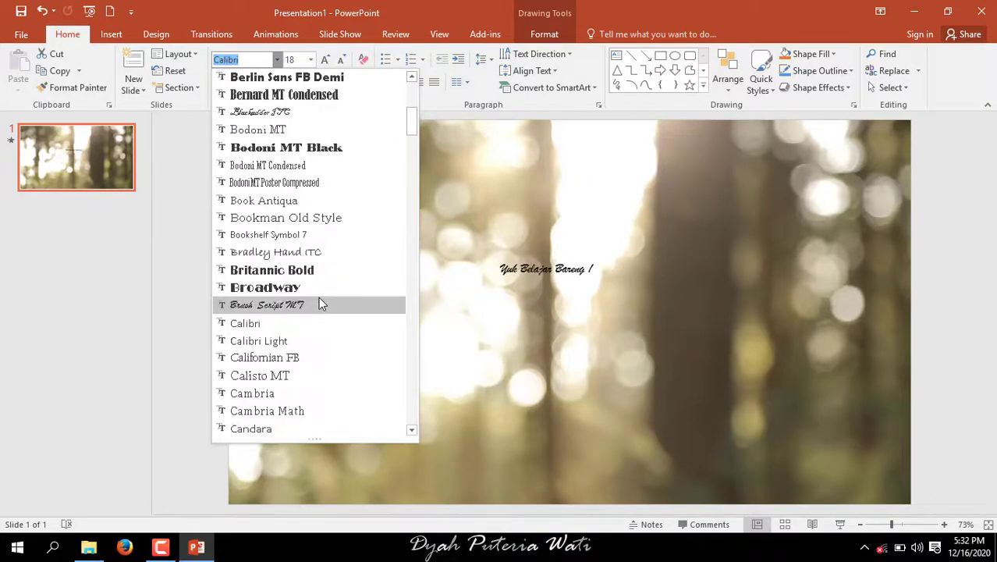
scroll(320, 304, "down", 1)
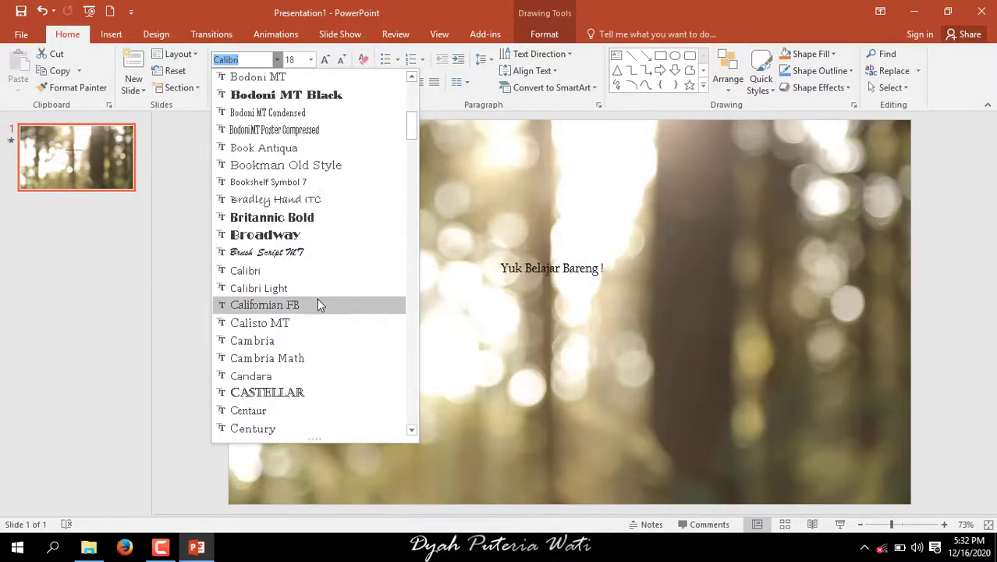
scroll(317, 302, "down", 1)
scroll(315, 304, "down", 2)
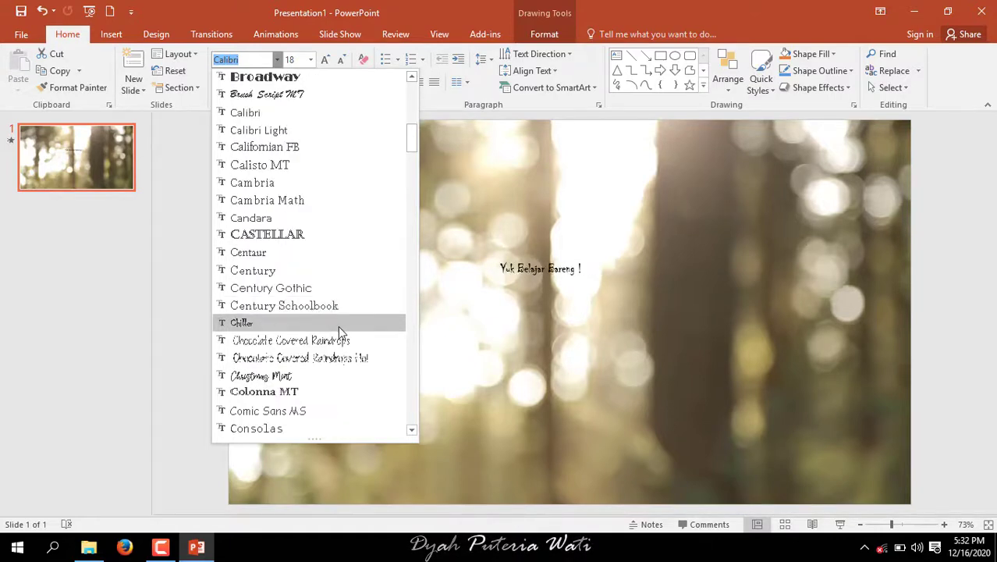
scroll(322, 335, "down", 1)
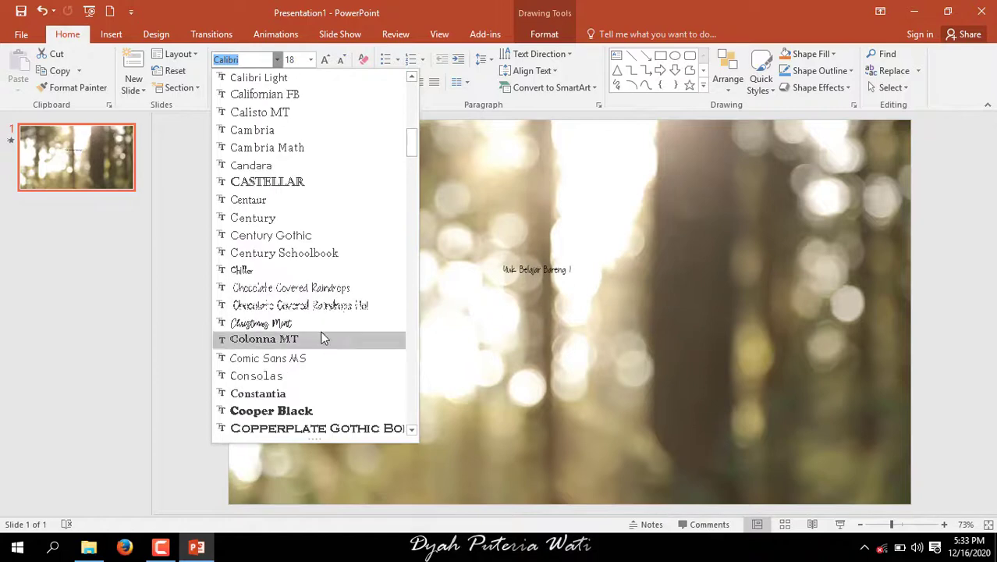
left_click(304, 323)
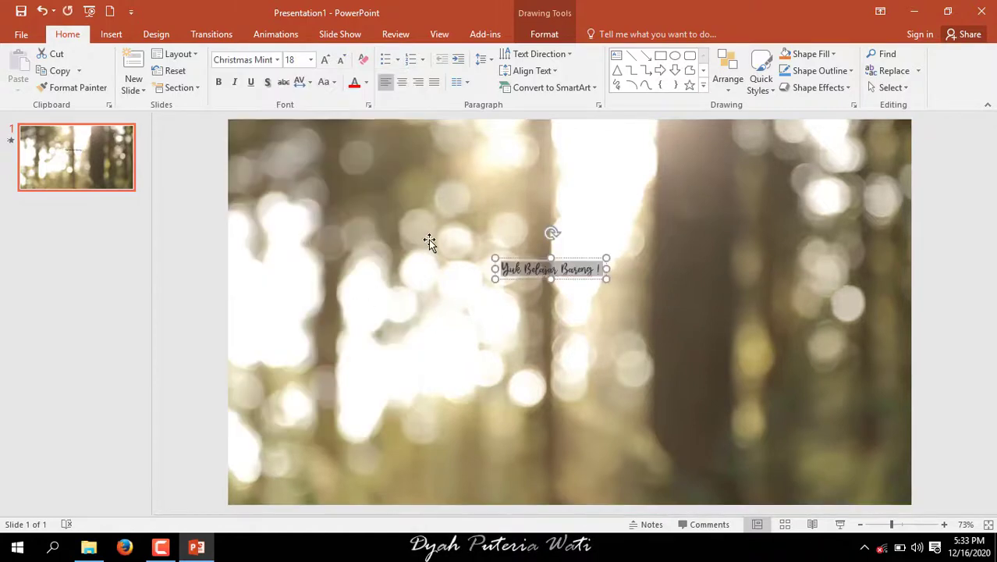
Step: Enlarge the title to size 60 and move it to the slide centre
left_click(325, 61)
left_click(325, 61)
left_click(325, 61)
left_click(325, 61)
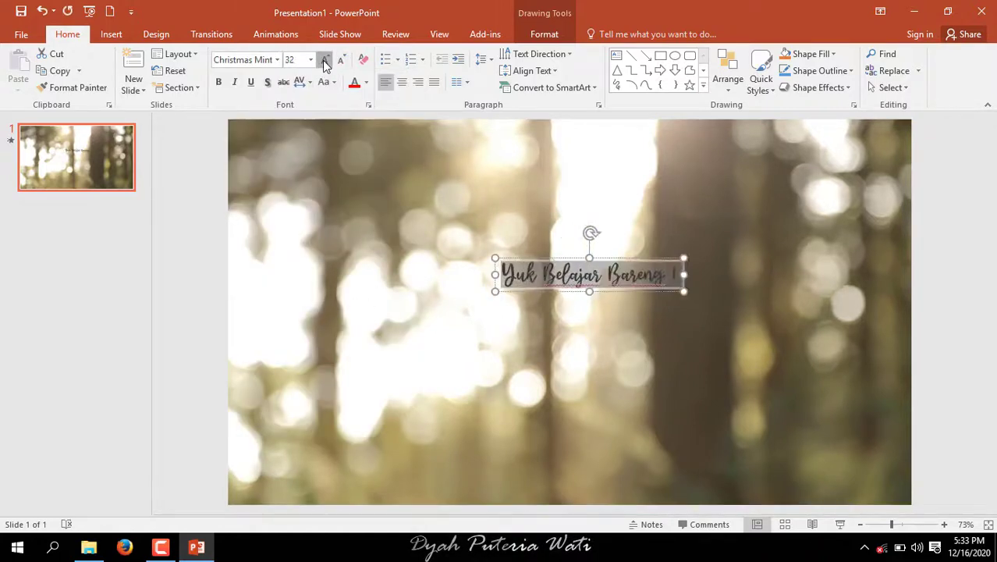
left_click(324, 61)
left_click(324, 61)
left_click(325, 61)
left_click(324, 61)
left_click(325, 61)
left_click(325, 60)
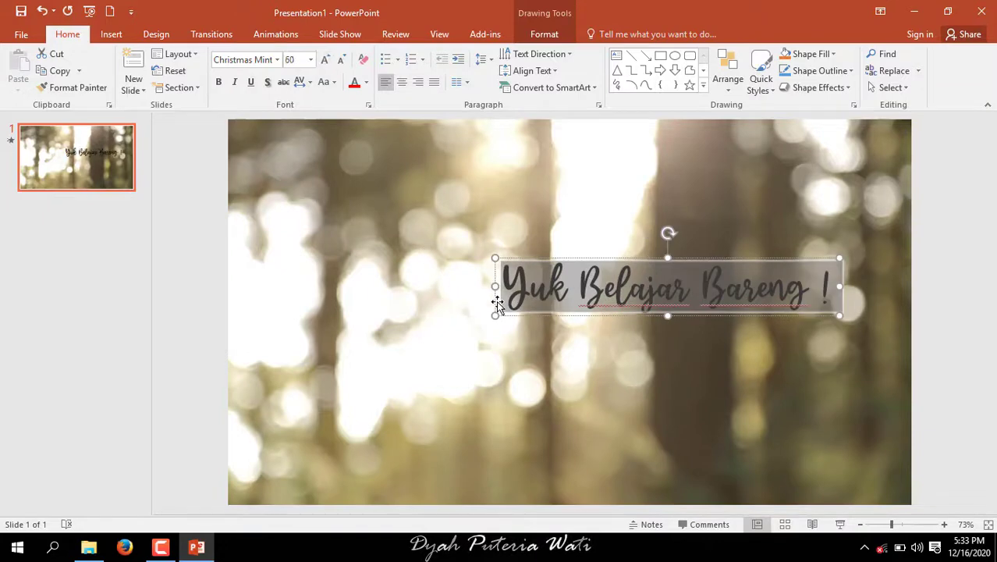
mouse_move(496, 300)
left_mouse_down()
mouse_move(372, 297)
mouse_move(705, 292)
left_mouse_up()
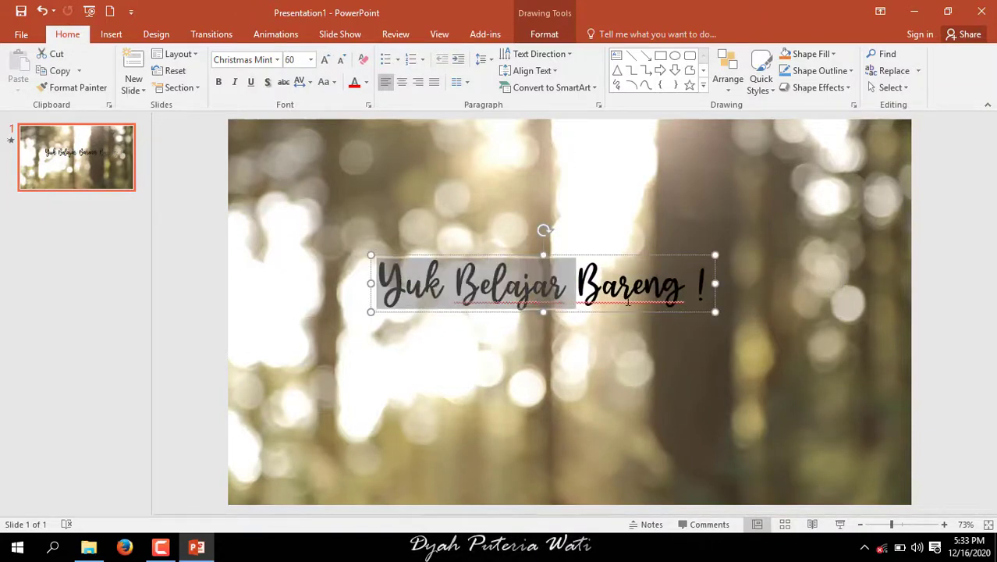
Step: Apply a shadowed WordArt style to the title
left_click(555, 34)
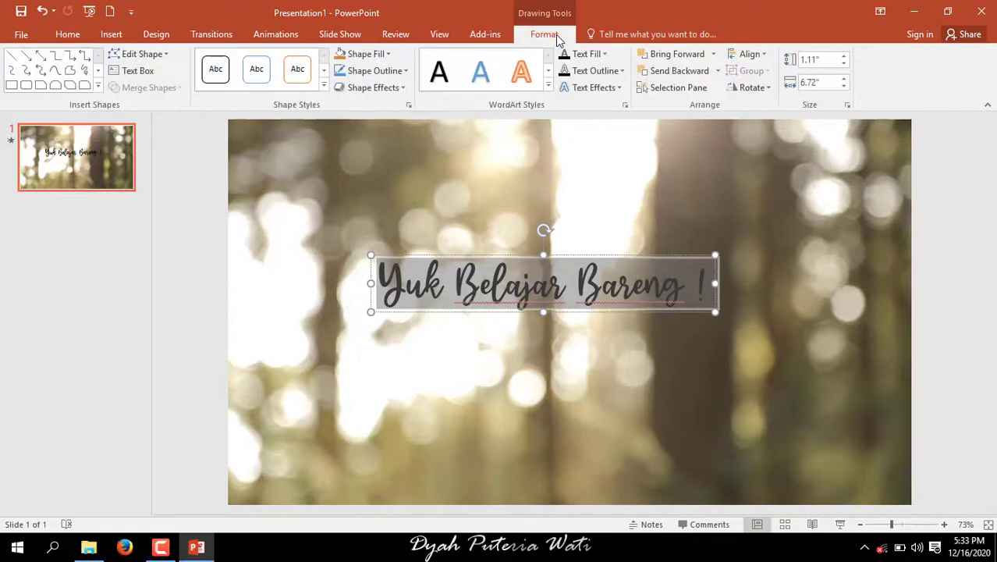
left_click(548, 85)
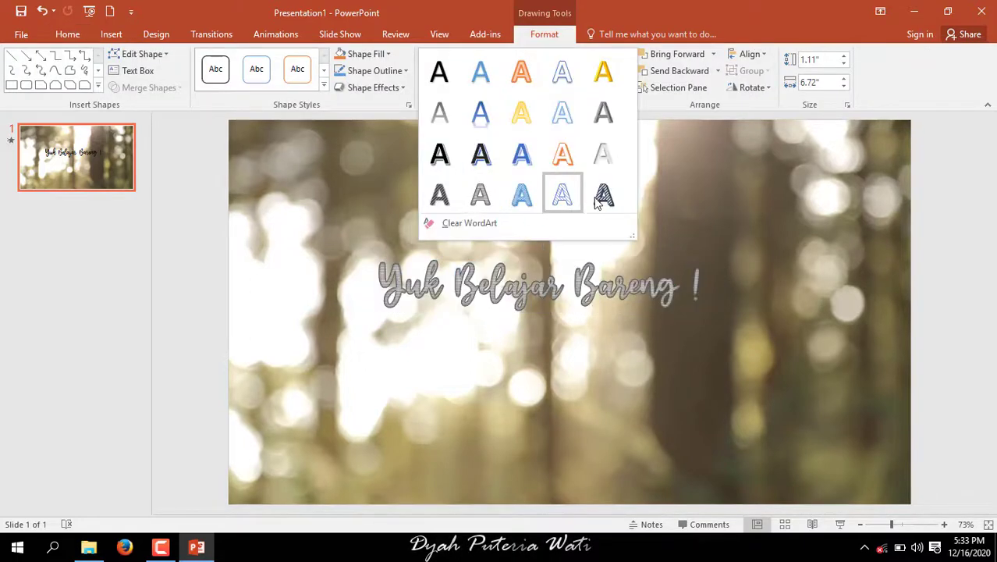
left_click(446, 160)
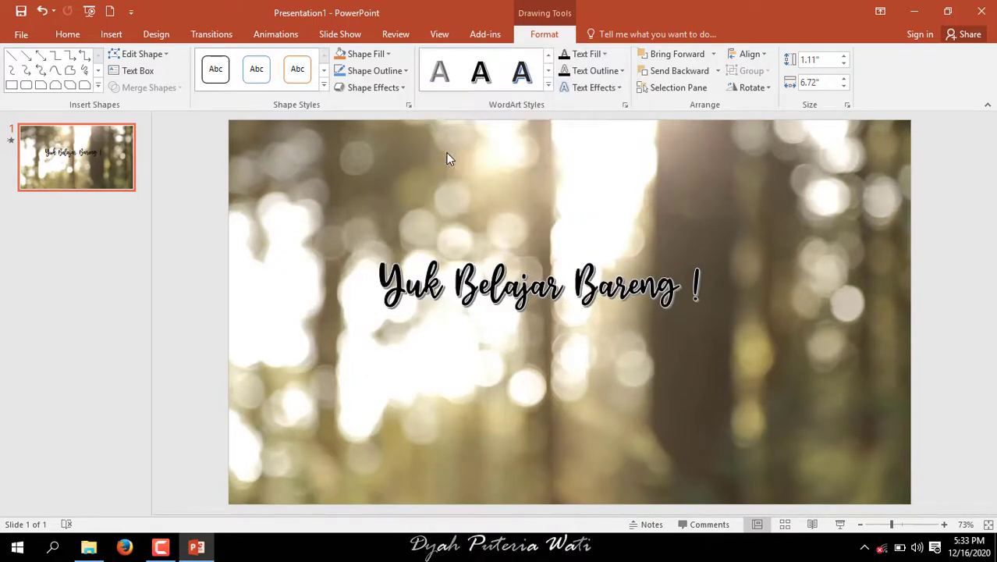
Step: Give the title a green glow and a Green, Accent 6, Lighter 40% text fill
left_click(600, 94)
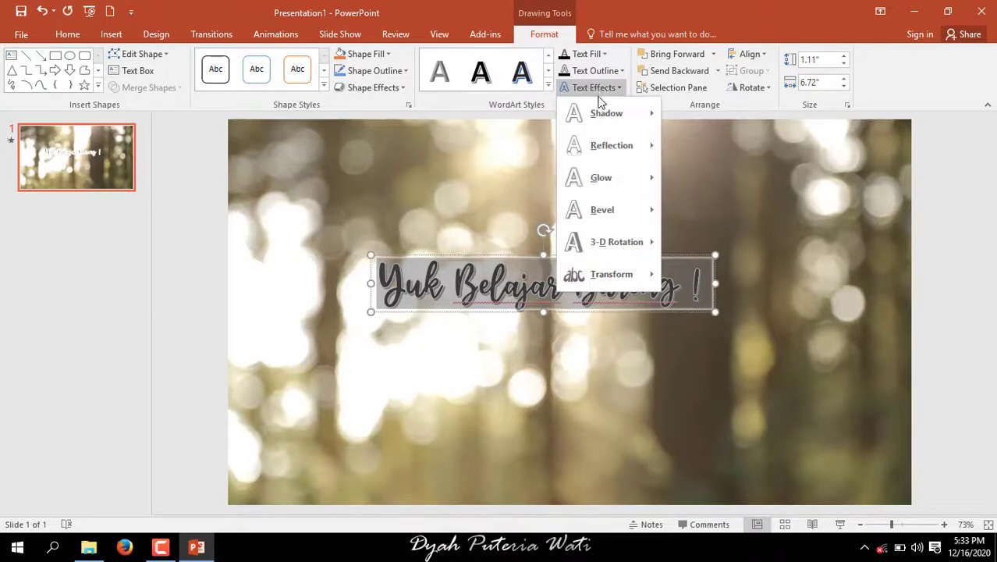
mouse_move(602, 178)
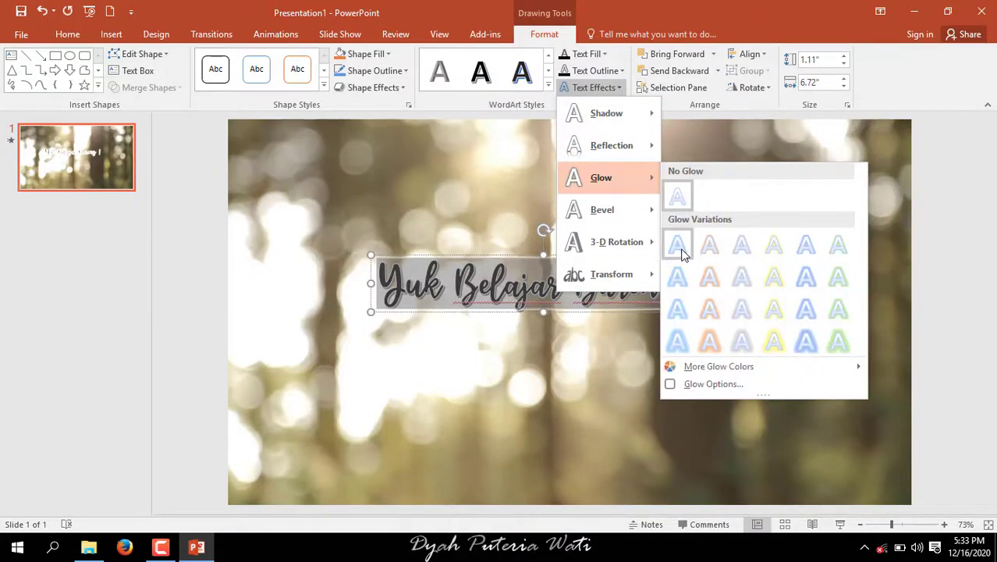
left_click(838, 345)
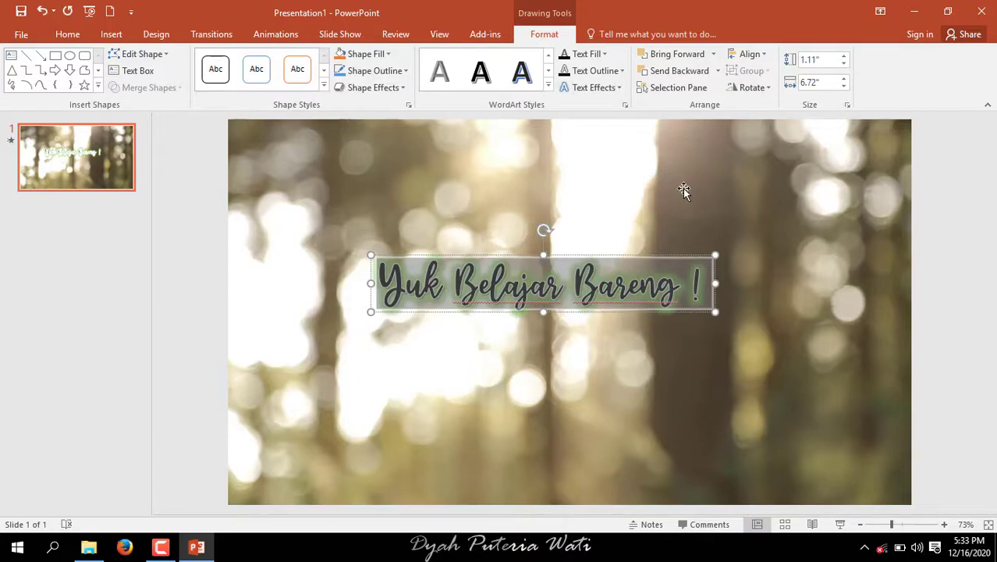
left_click(587, 55)
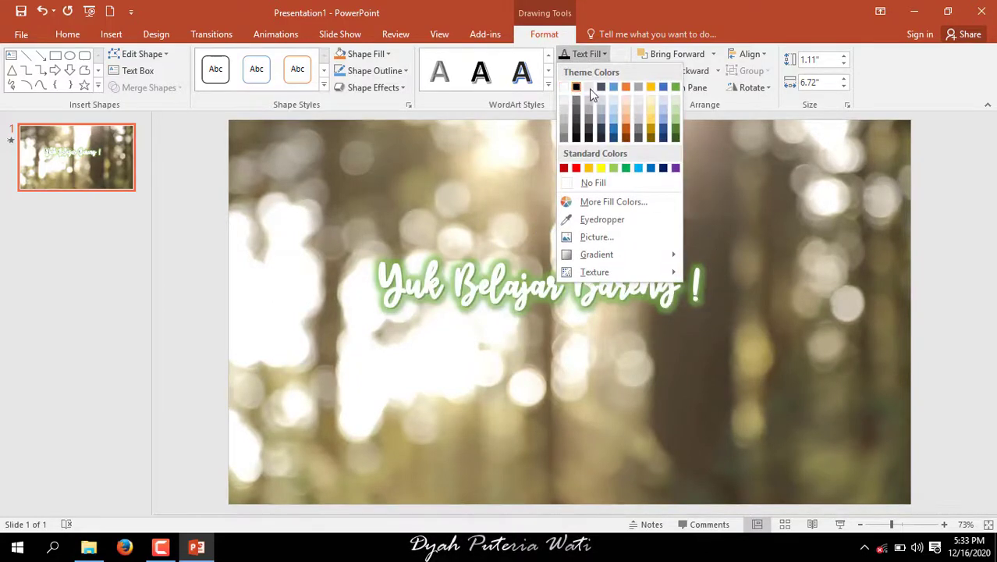
left_click(675, 127)
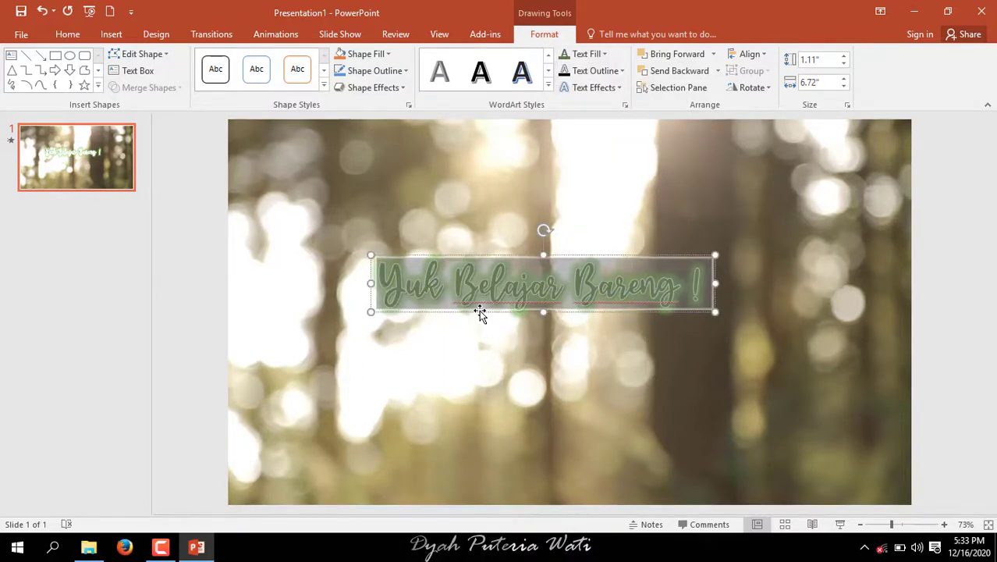
Step: Apply the Pulse emphasis animation to the title
left_click(277, 35)
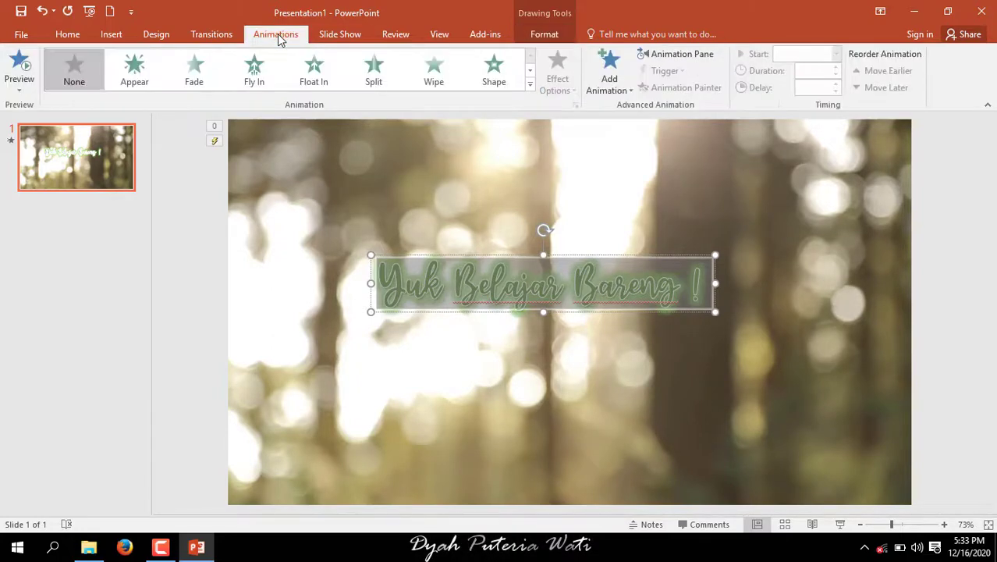
left_click(530, 89)
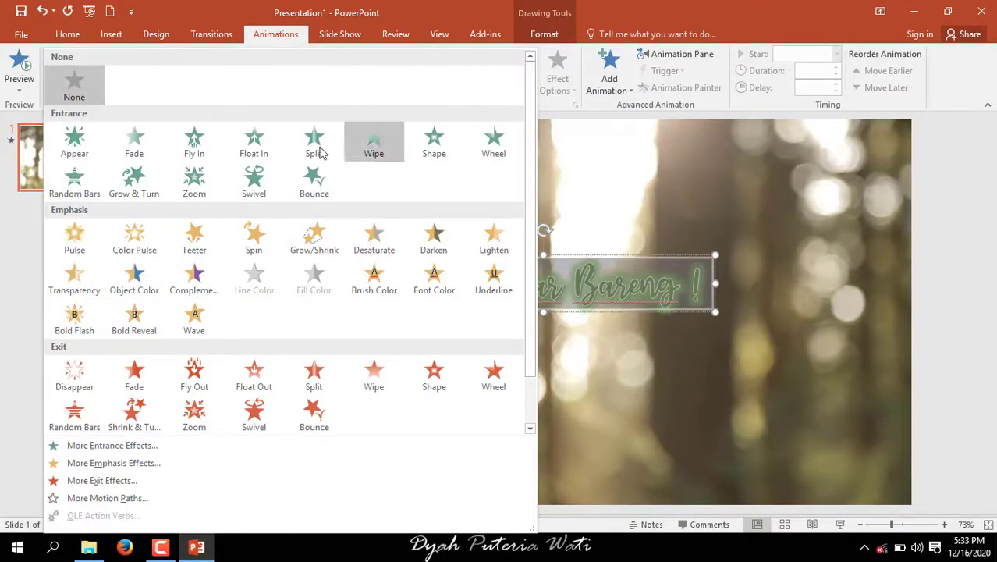
left_click(75, 238)
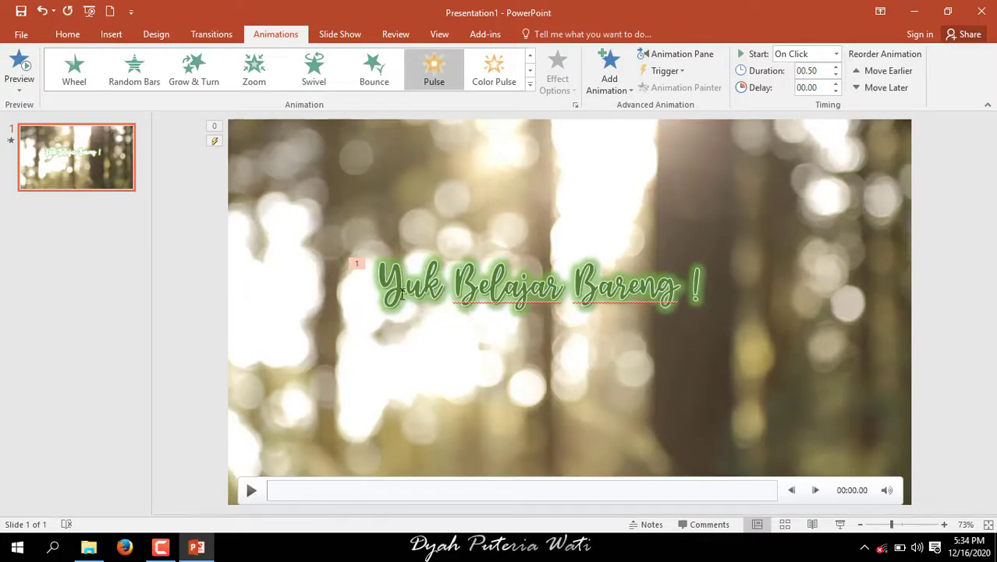
Step: Select the title, show the Animation Pane and open the title animation's options menu
left_click_drag(383, 290, 711, 293)
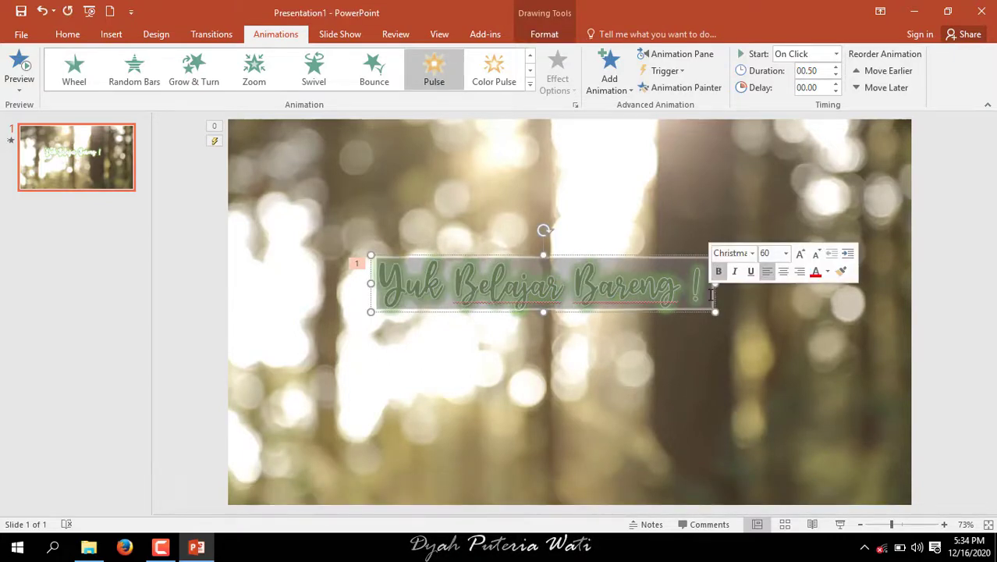
left_click(678, 61)
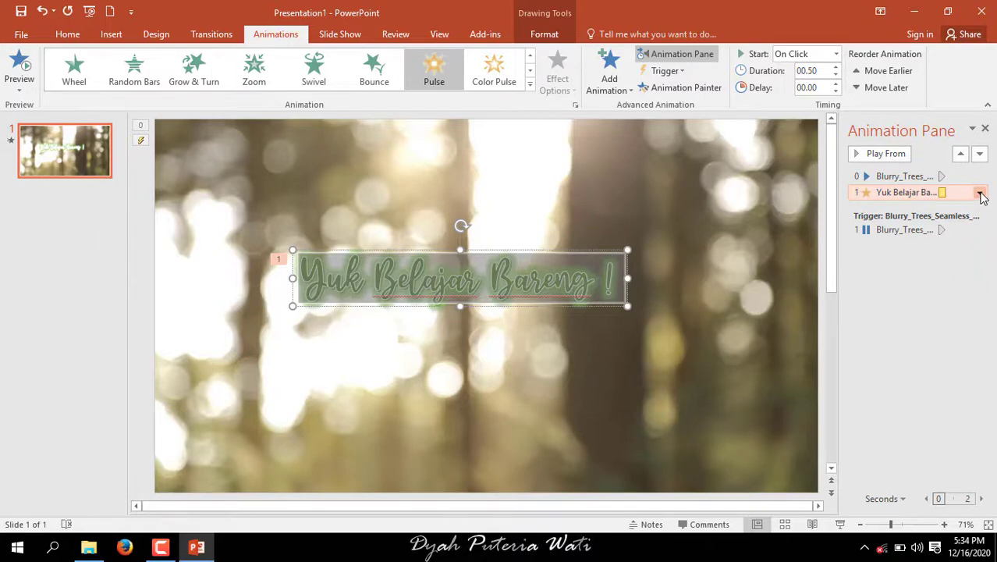
left_click(981, 194)
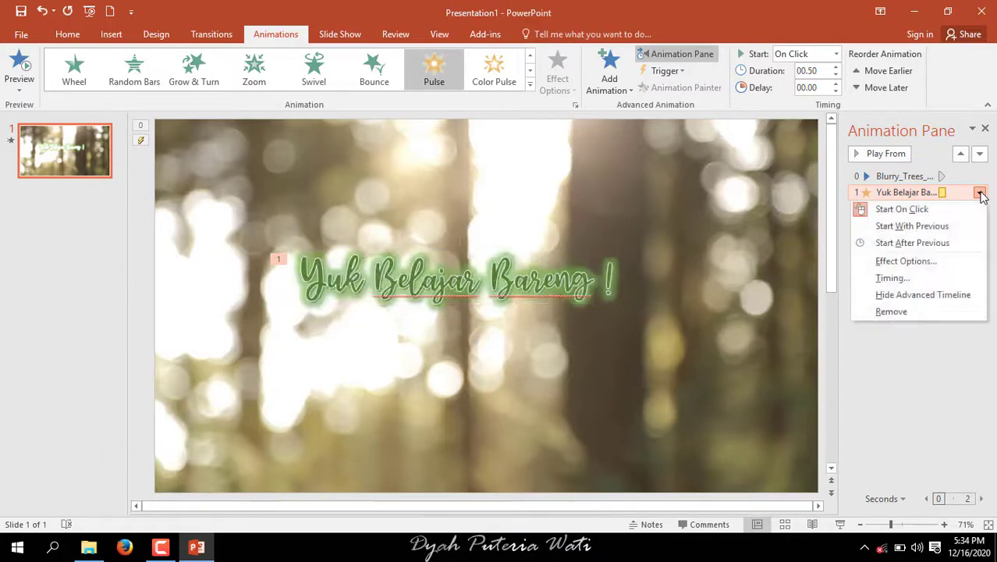
Step: Set the Pulse effect to animate the title text by letter
left_click(918, 265)
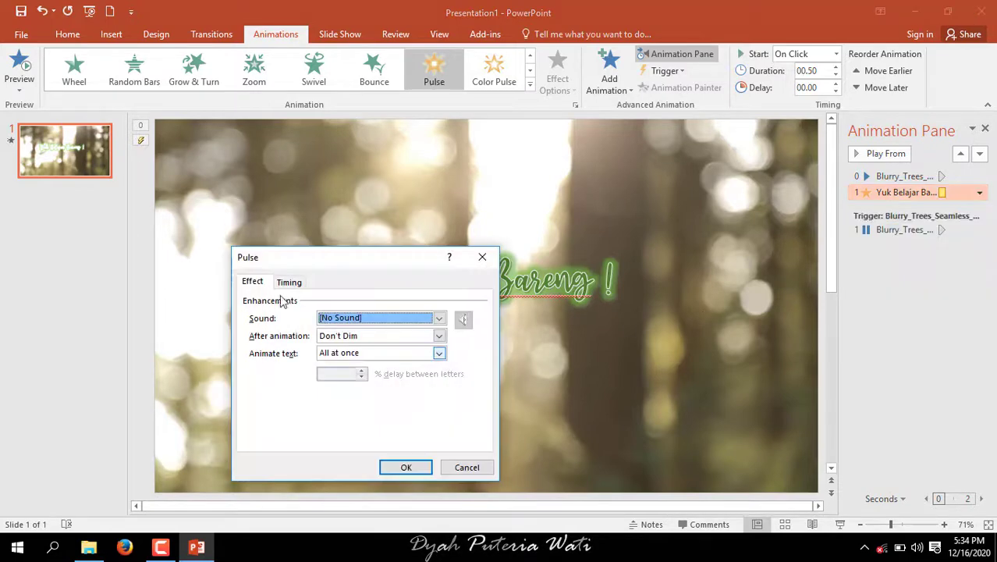
left_click_drag(287, 244, 346, 129)
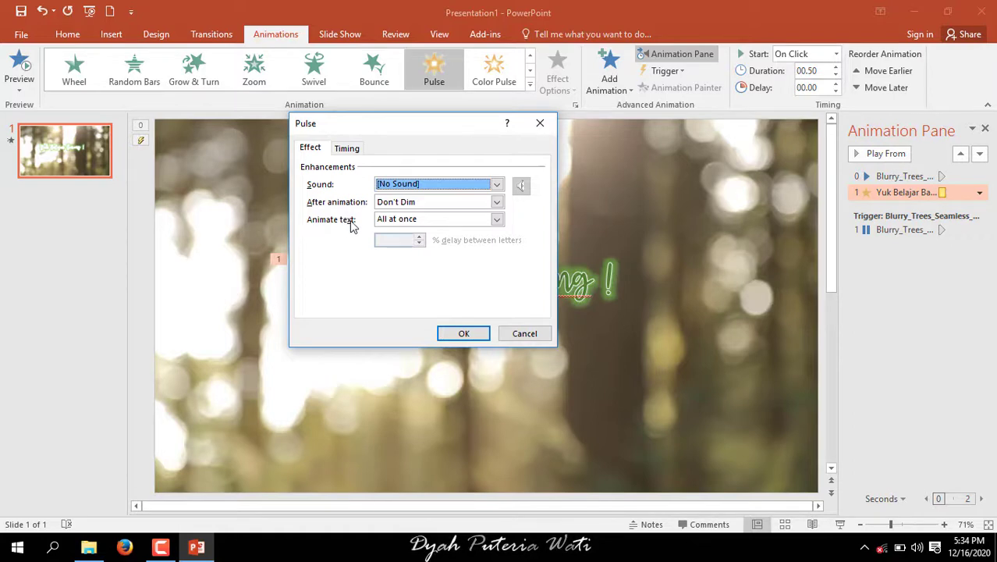
left_click(397, 223)
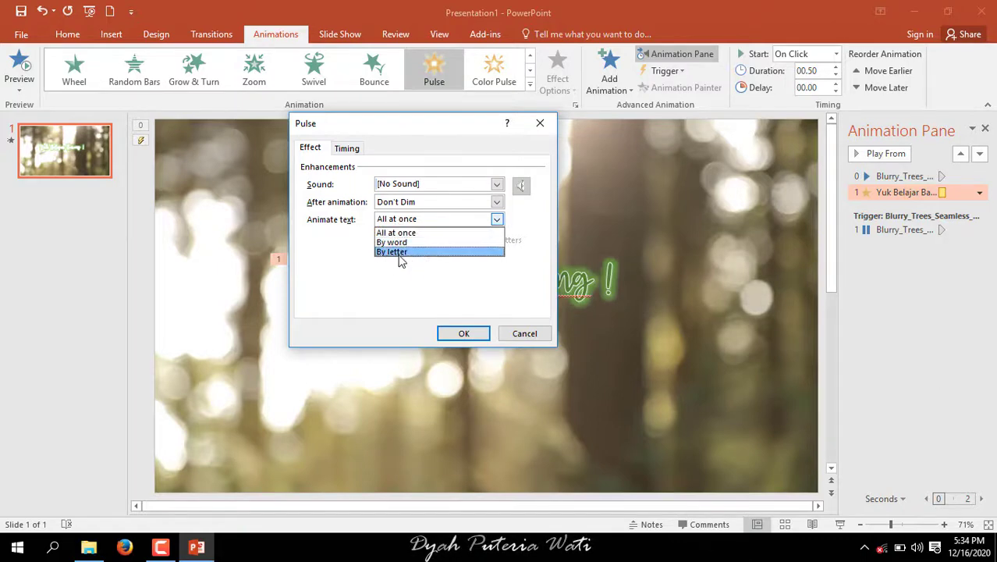
left_click(390, 252)
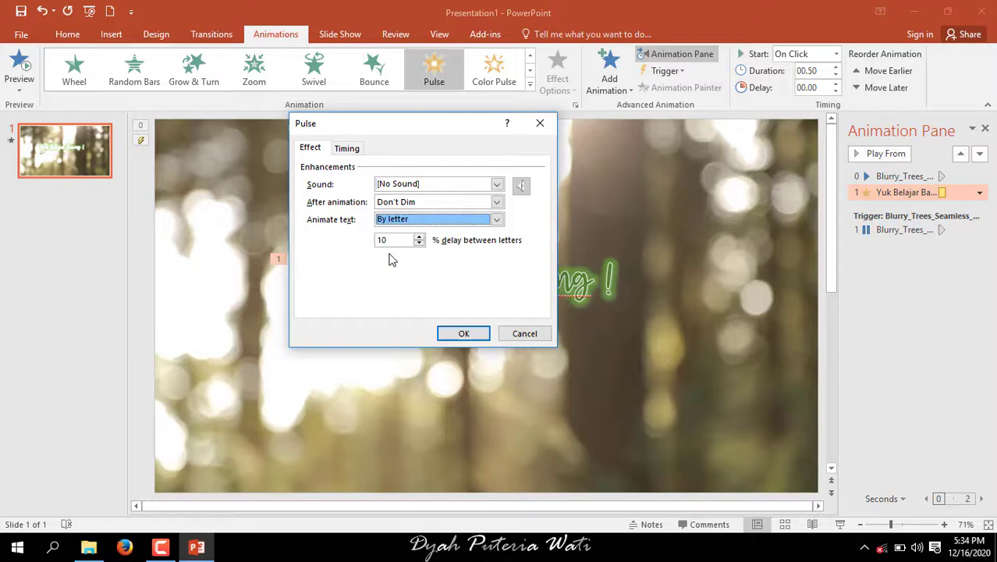
Step: Set Pulse timing to With Previous, 0 s delay, repeating Until End of Slide, and confirm
left_click(346, 150)
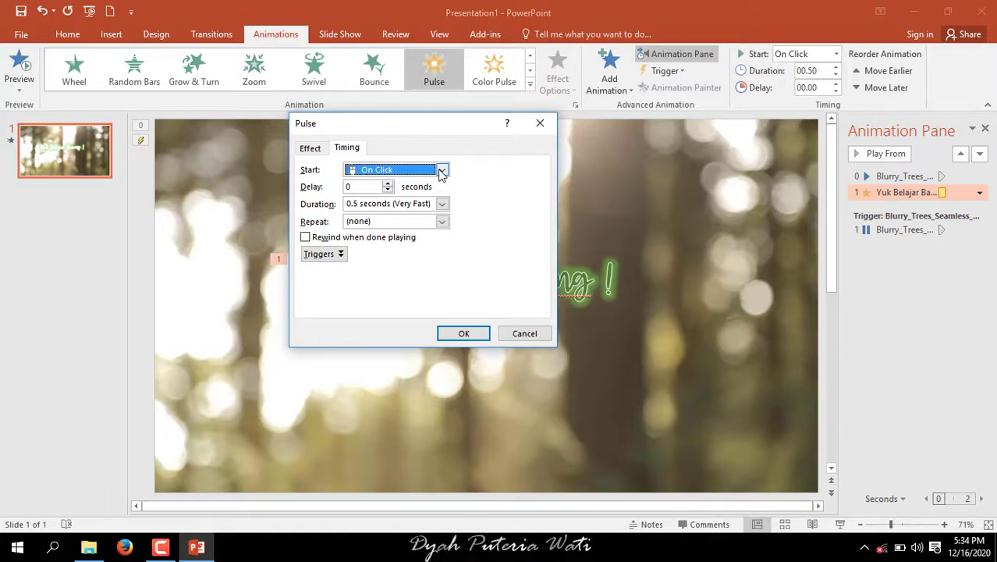
left_click(441, 171)
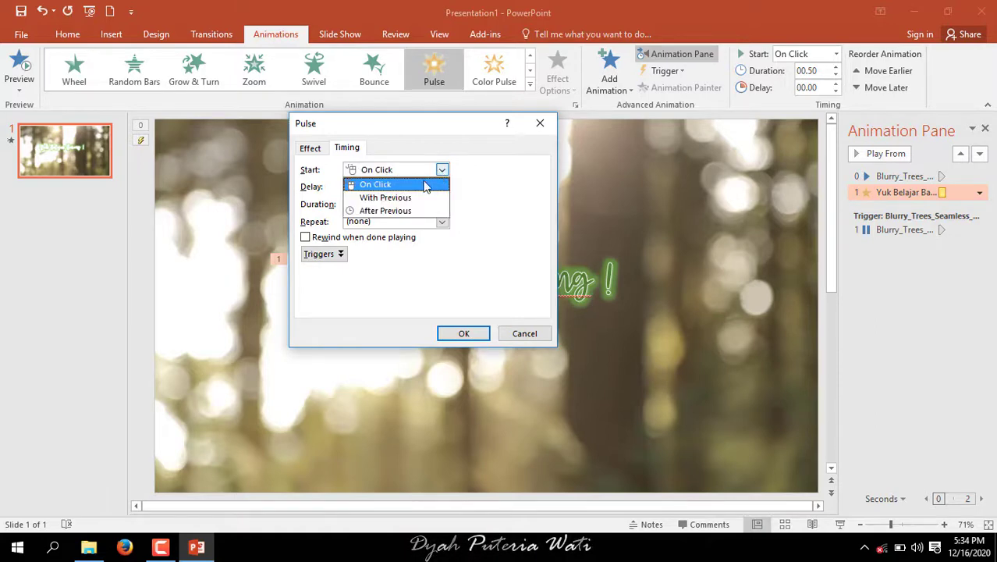
left_click(392, 199)
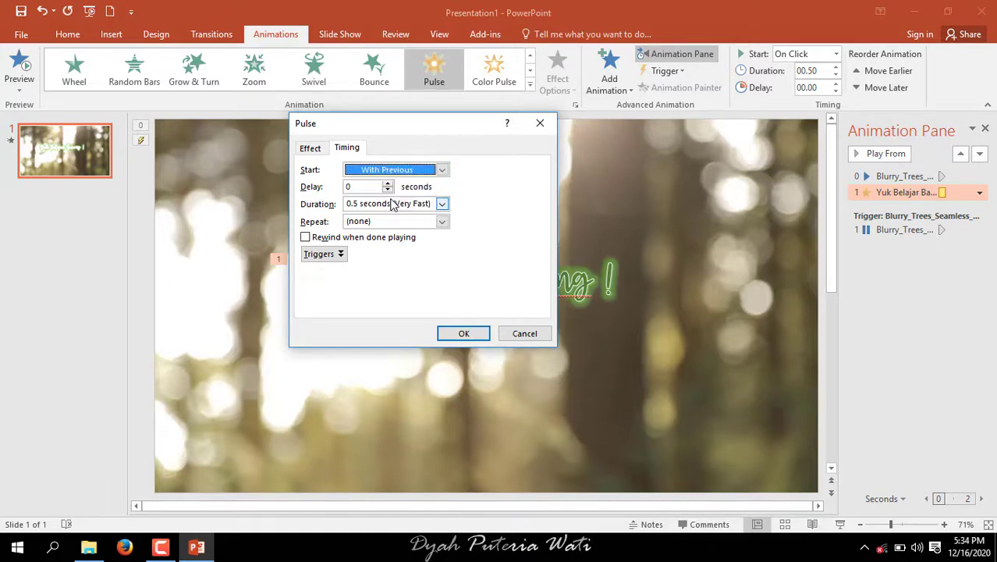
left_click(351, 186)
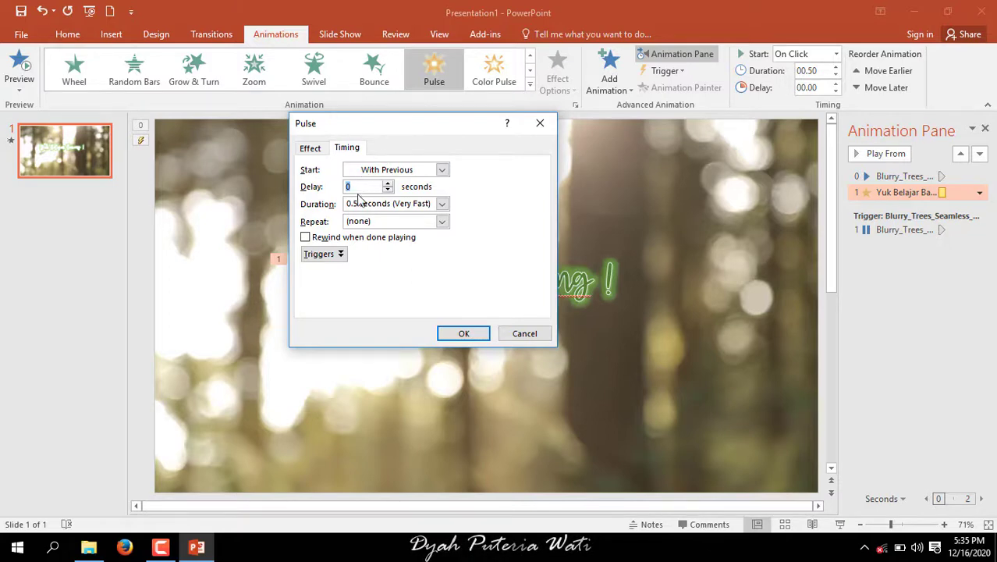
left_click(442, 222)
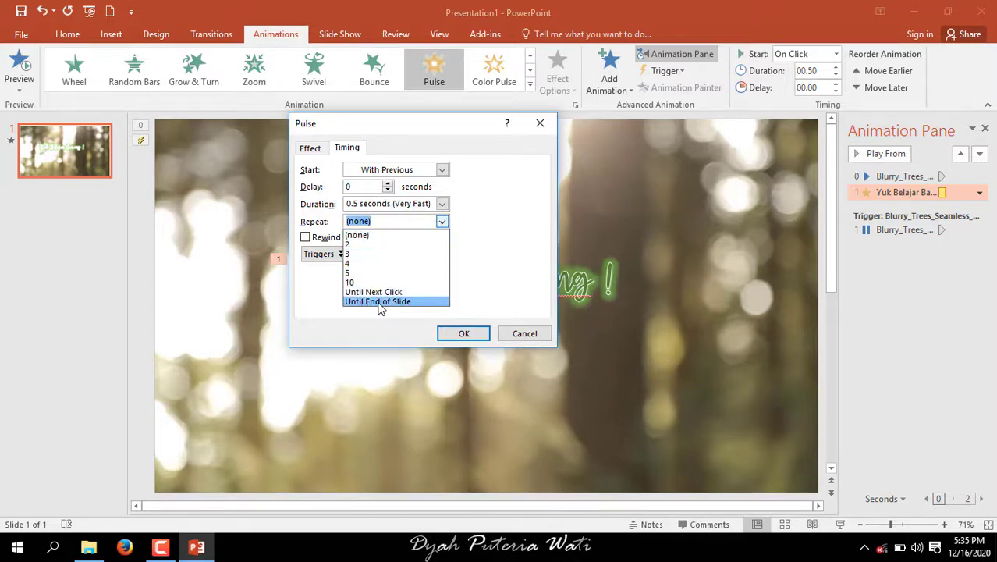
left_click(407, 302)
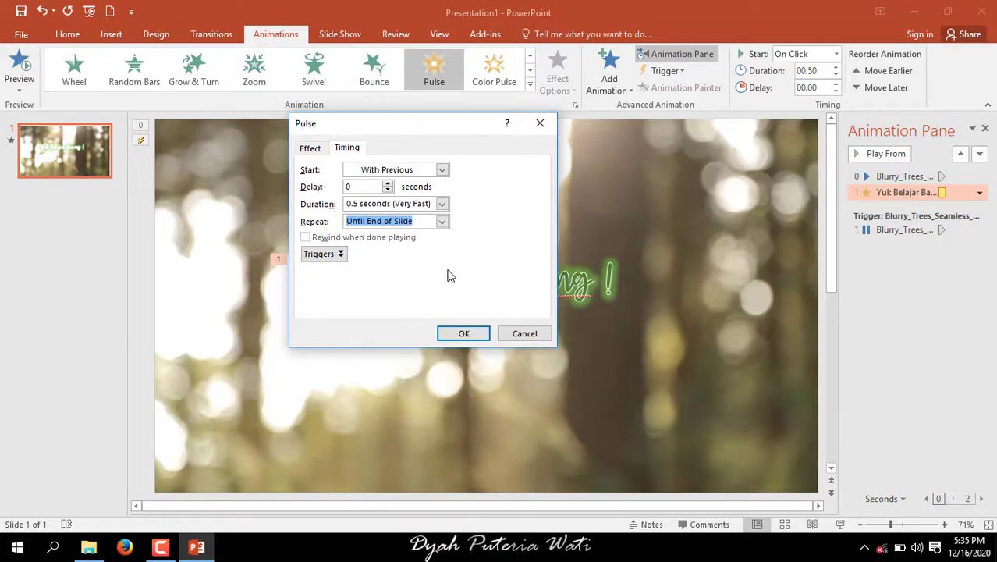
left_click(463, 333)
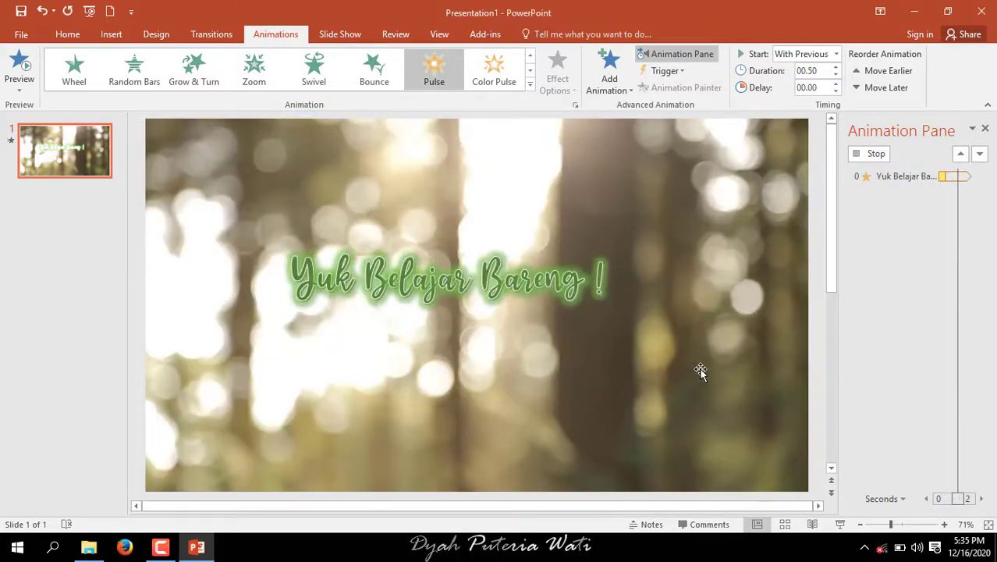
Step: Preview the slide as a slide show, then return to editing with slide 1 selected
left_click(842, 526)
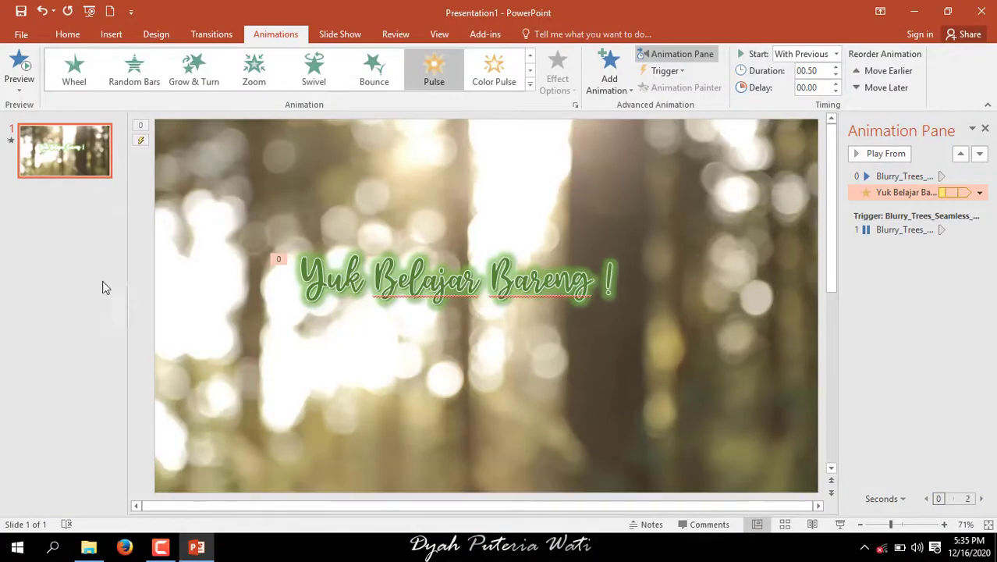
left_click(74, 275)
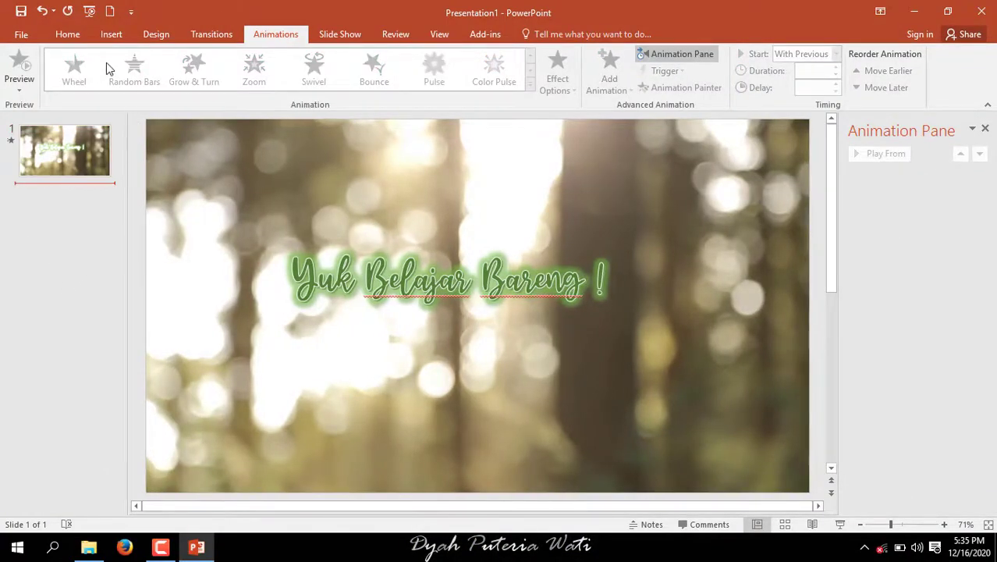
left_click(69, 34)
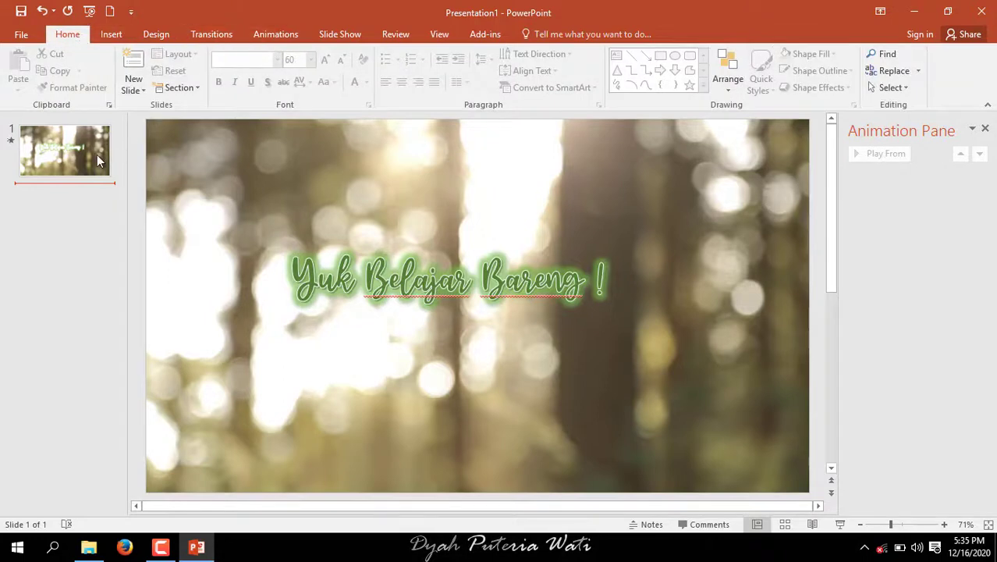
left_click(97, 154)
left_click(110, 34)
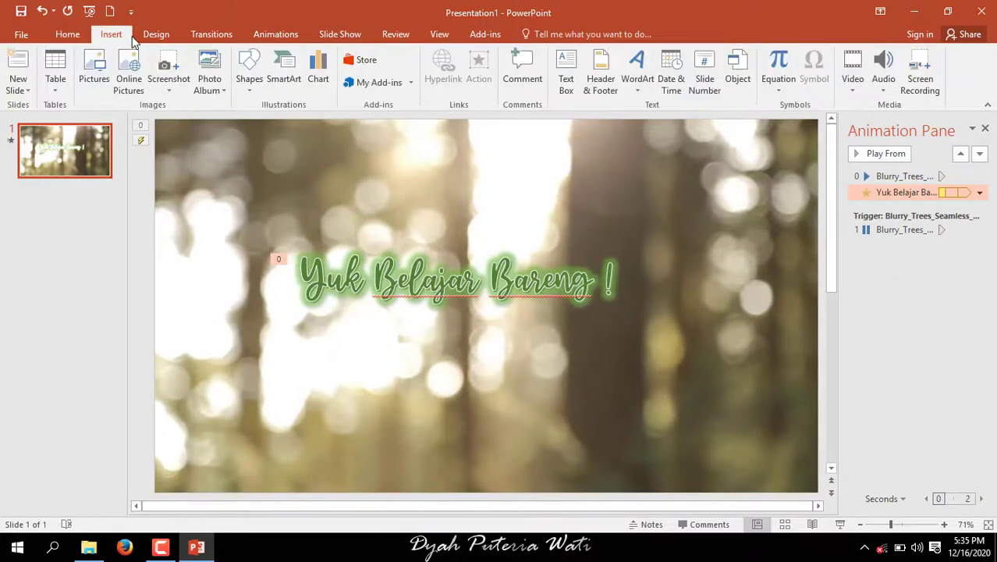
Step: Add a text box near the slide top reading 'SELAMAT BERGABUNG' and select its text
left_click(567, 63)
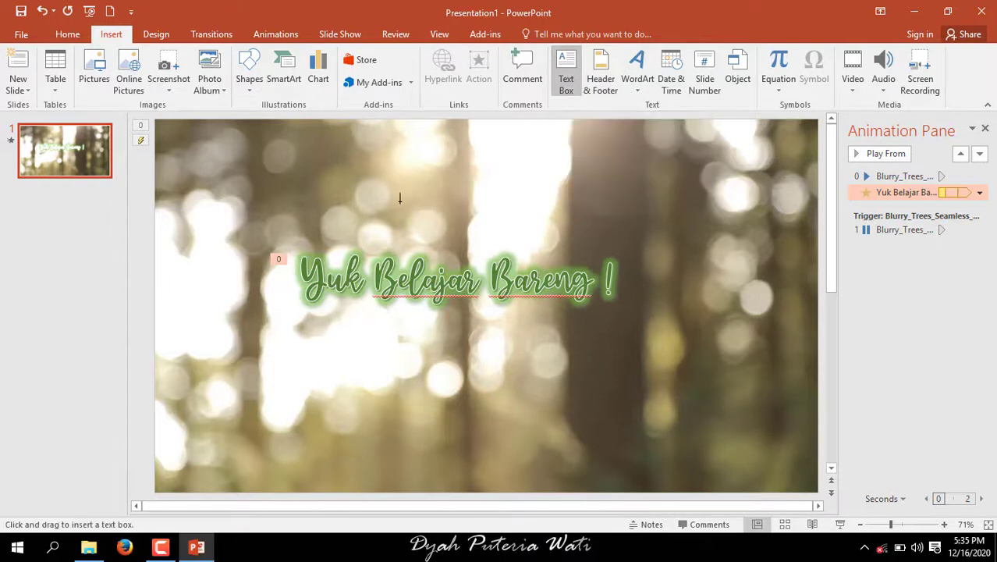
left_click(393, 156)
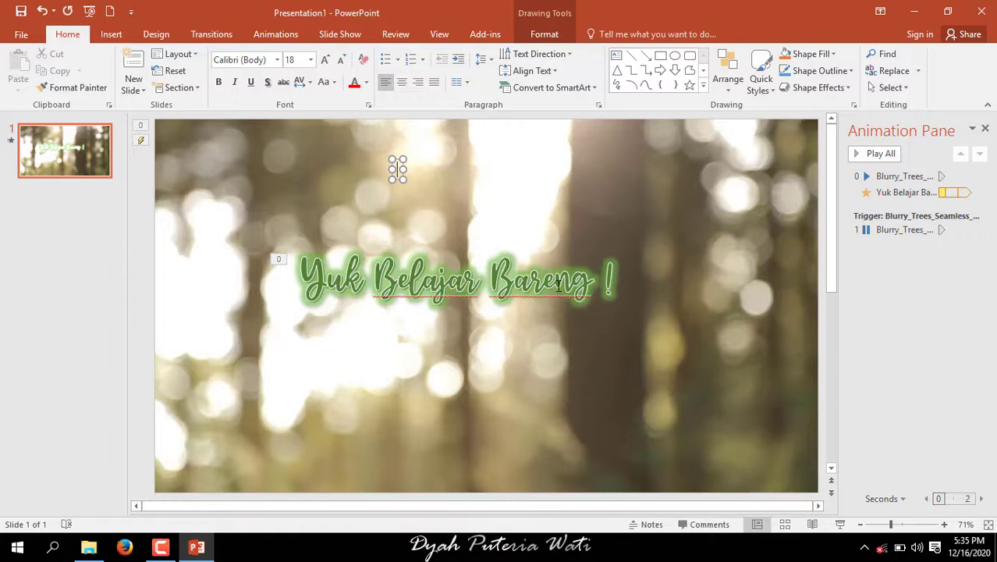
key("Caps_Lock")
type("SE")
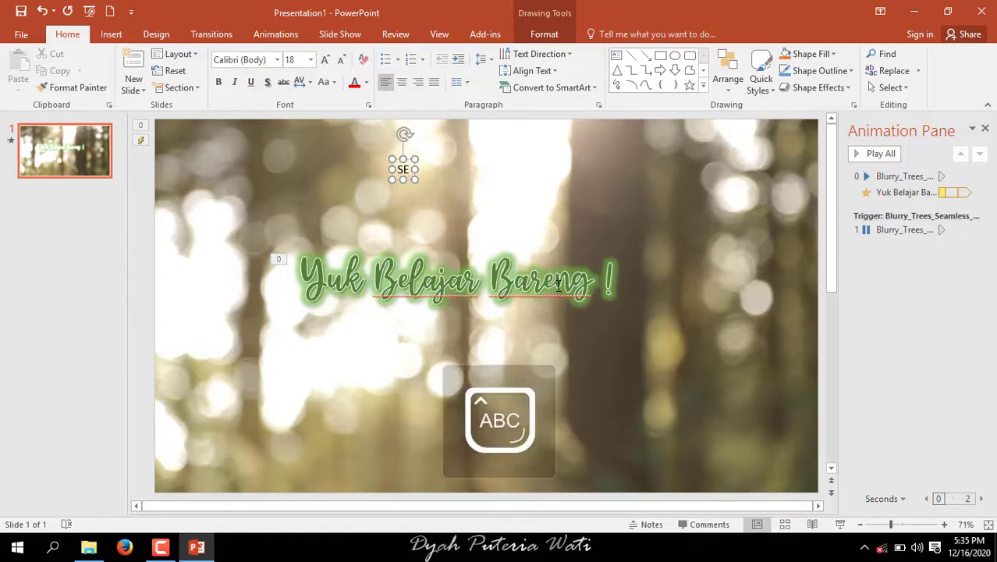
type("LAMAT BE")
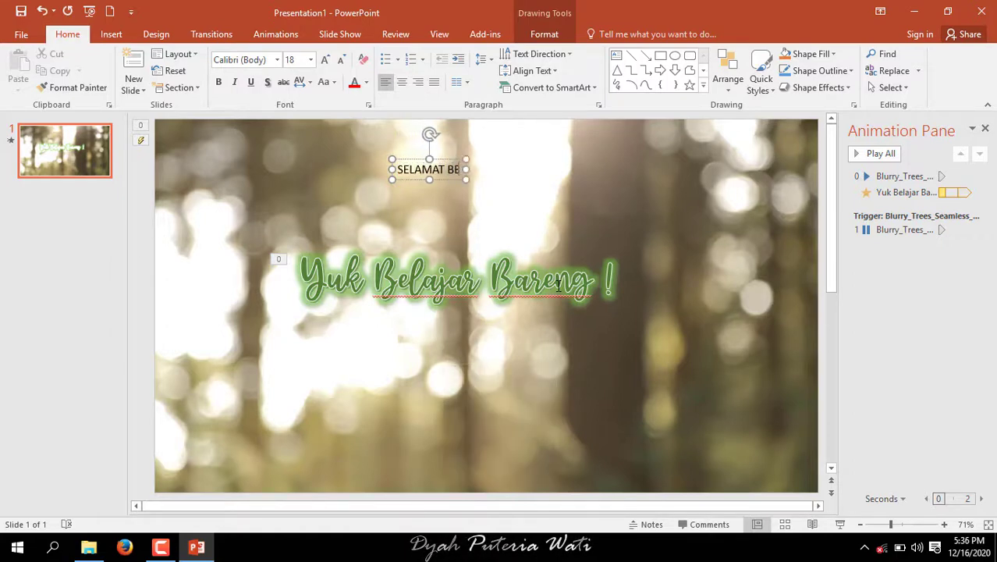
type("RGAB")
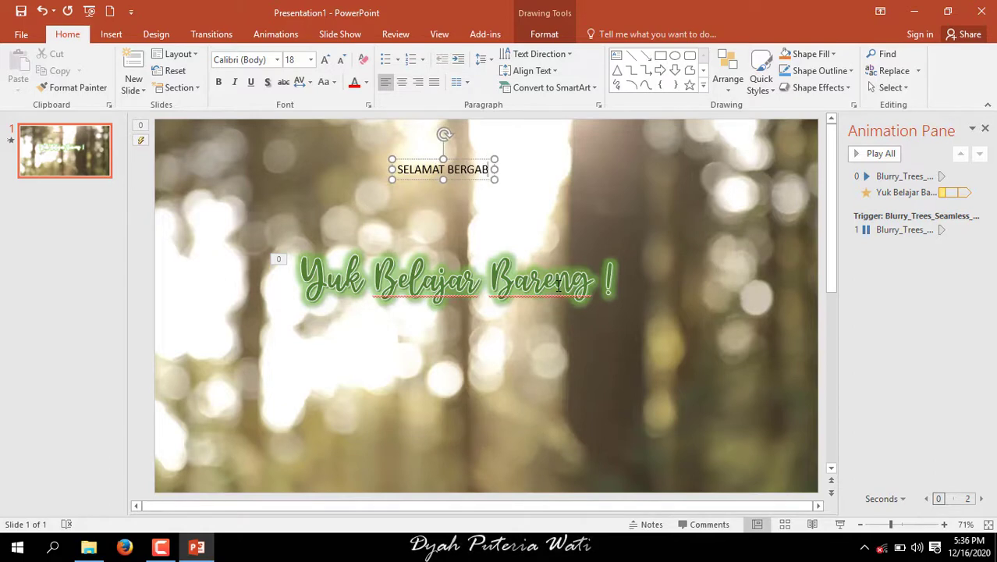
type("UNG")
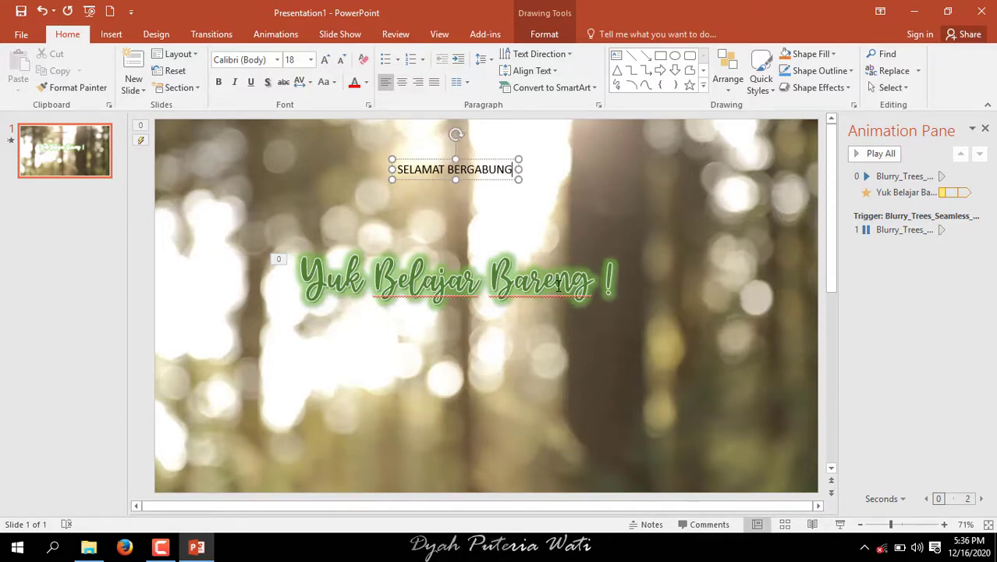
key("ctrl+a")
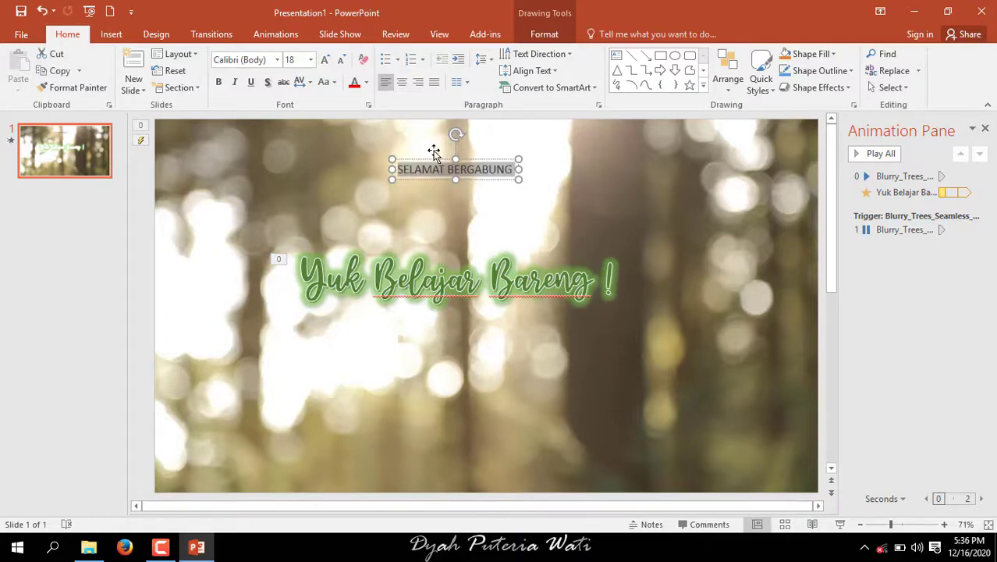
Step: Apply the KG A Little Swag font to 'SELAMAT BERGABUNG'
left_click(279, 59)
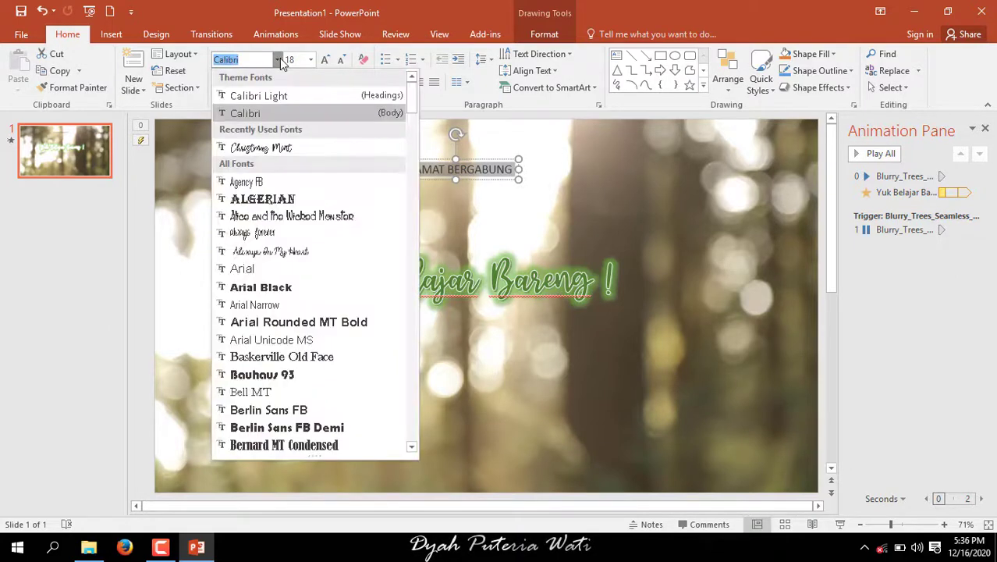
scroll(337, 265, "down", 4)
scroll(337, 267, "down", 2)
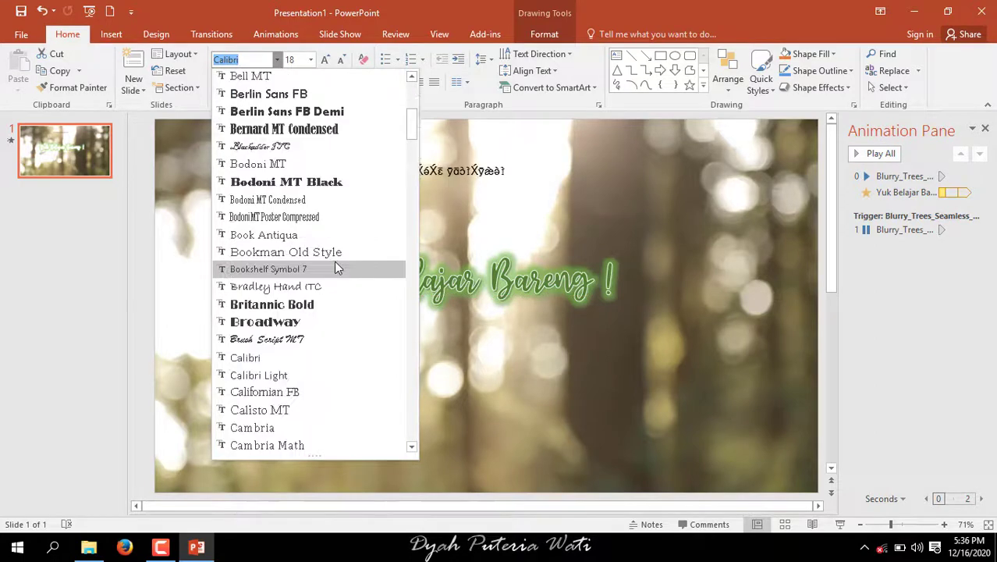
scroll(337, 267, "down", 8)
scroll(337, 266, "down", 5)
scroll(337, 267, "down", 1)
scroll(337, 268, "down", 6)
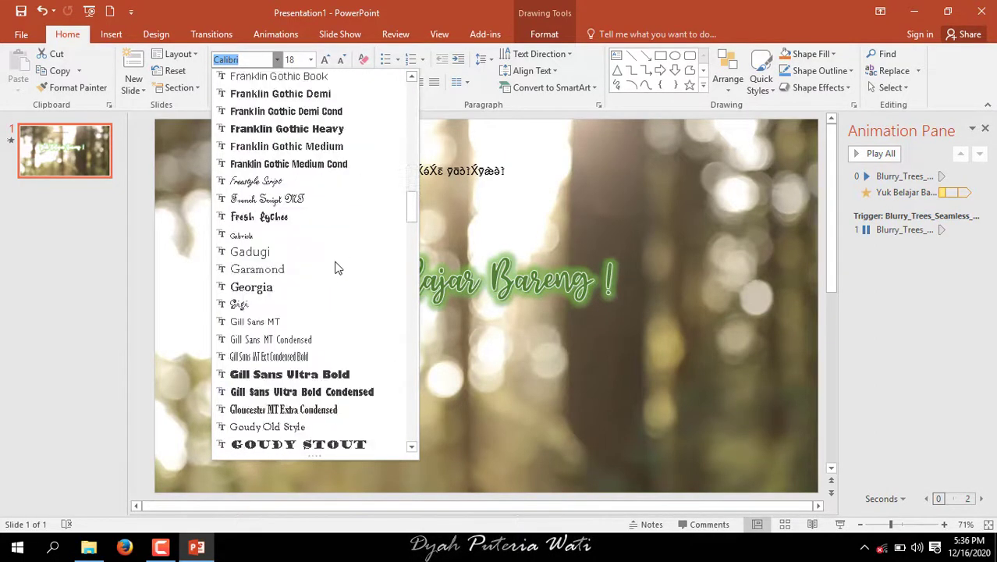
scroll(337, 268, "down", 1)
scroll(337, 268, "down", 4)
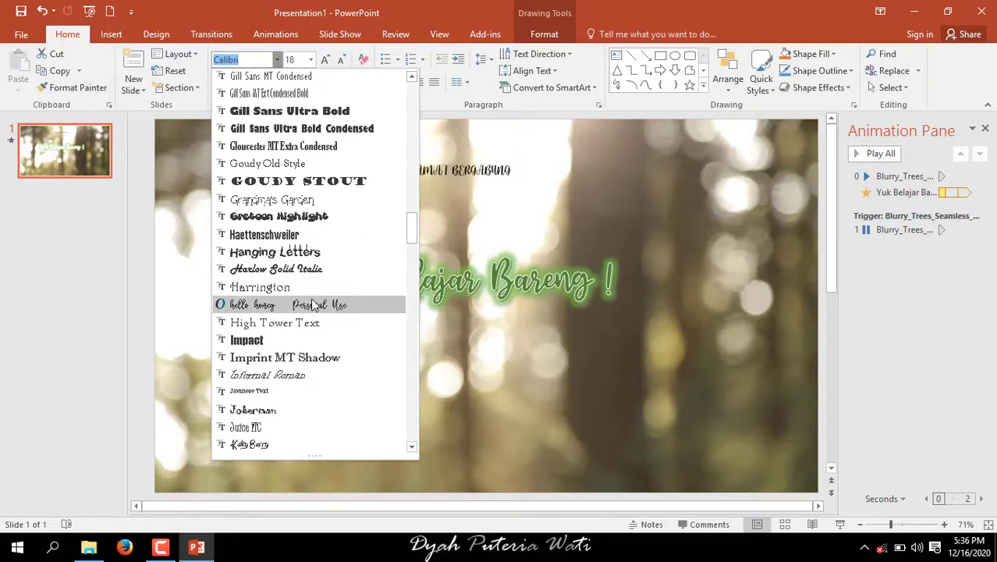
scroll(312, 304, "down", 2)
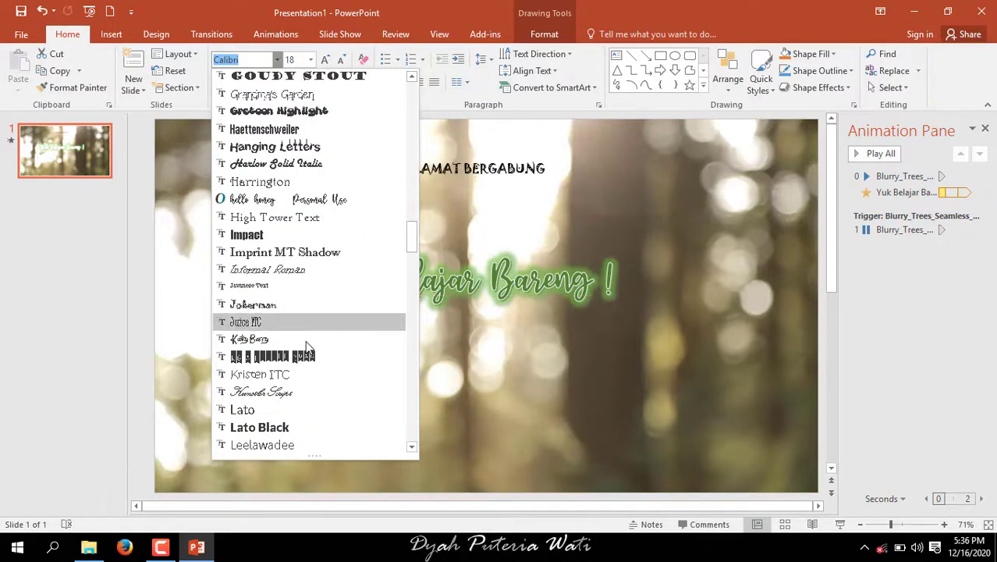
scroll(306, 336, "down", 1)
left_click(303, 304)
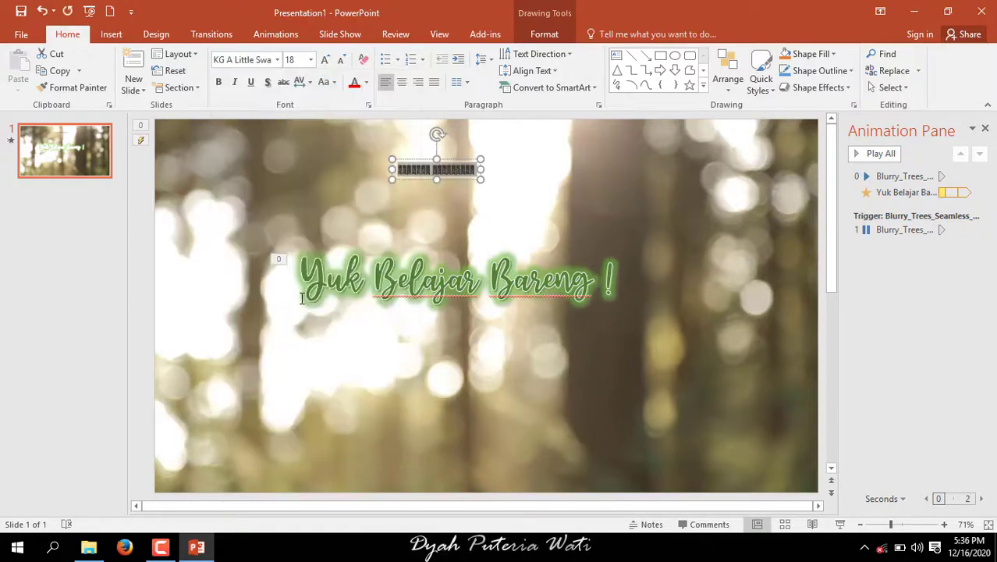
Step: Enlarge the banner text to size 88 and move it to the top centre of the slide
left_click(326, 60)
left_click(325, 60)
left_click(325, 60)
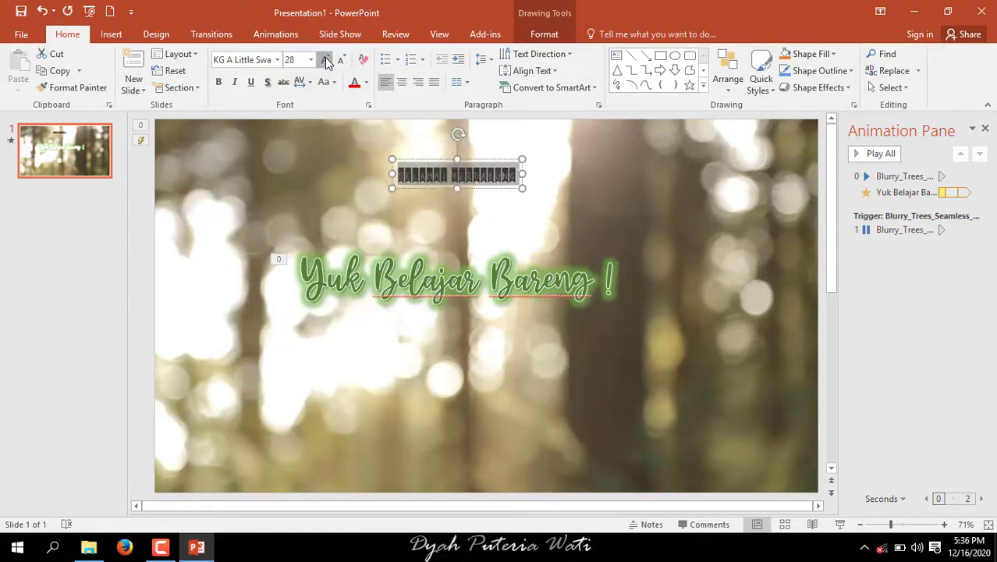
left_click(325, 60)
left_click(325, 60)
left_click(325, 60)
left_click(326, 60)
left_click(325, 60)
left_click(325, 60)
left_click(325, 60)
left_click(326, 60)
left_click(326, 60)
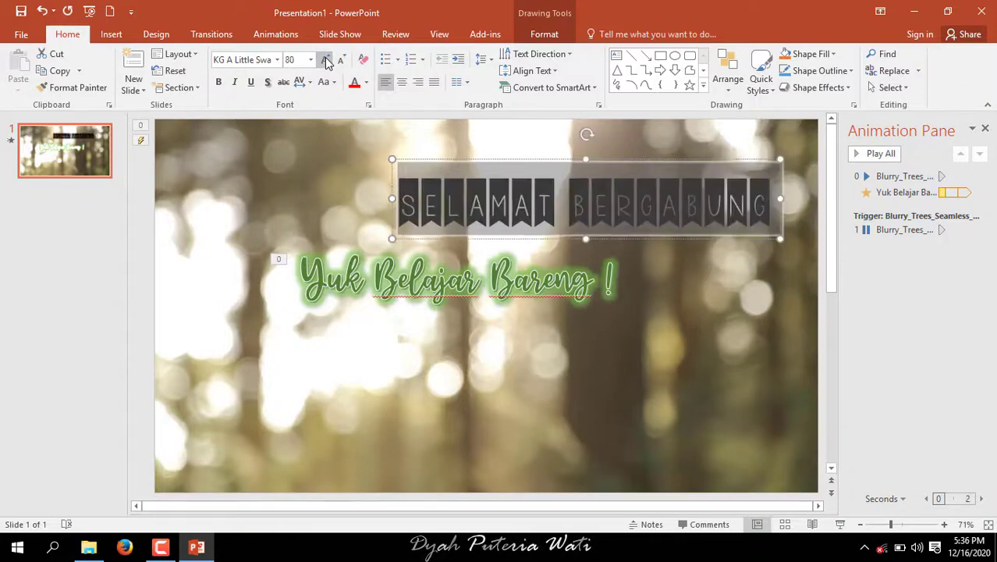
left_click_drag(444, 160, 333, 116)
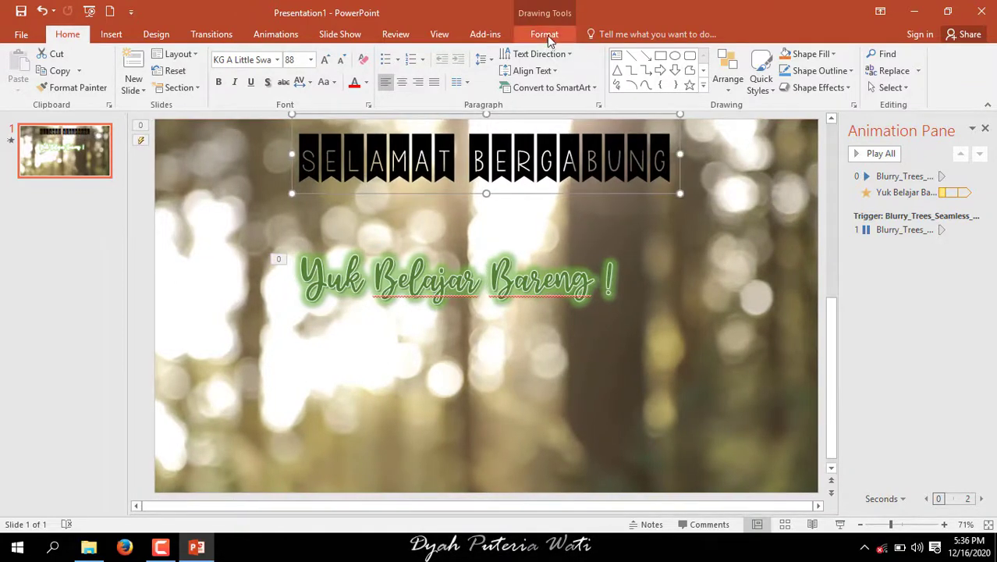
Step: Bend the SELAMAT BERGABUNG text into an Arch Down curve and shorten its box to 1.1 inches
left_click(545, 33)
left_click(601, 87)
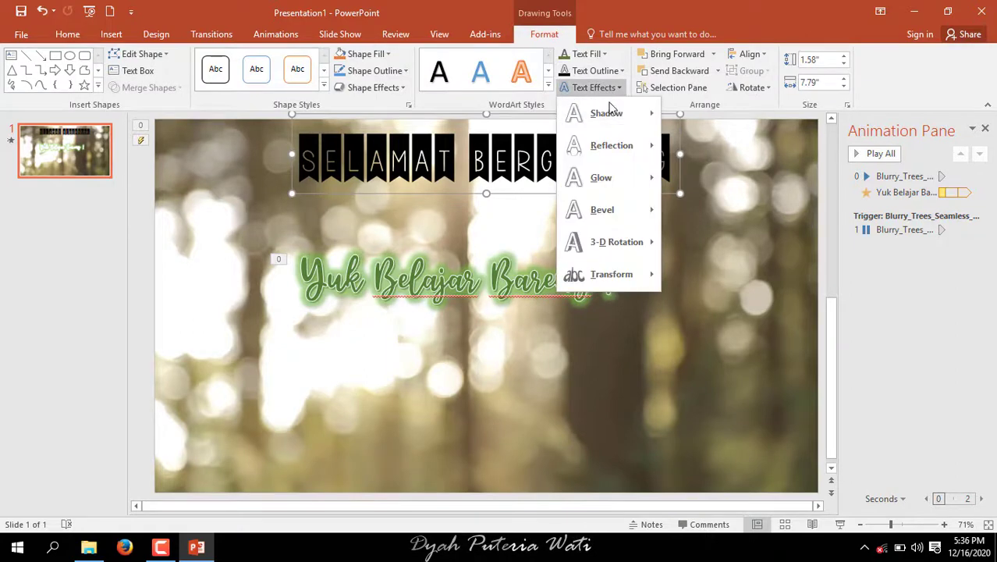
mouse_move(600, 274)
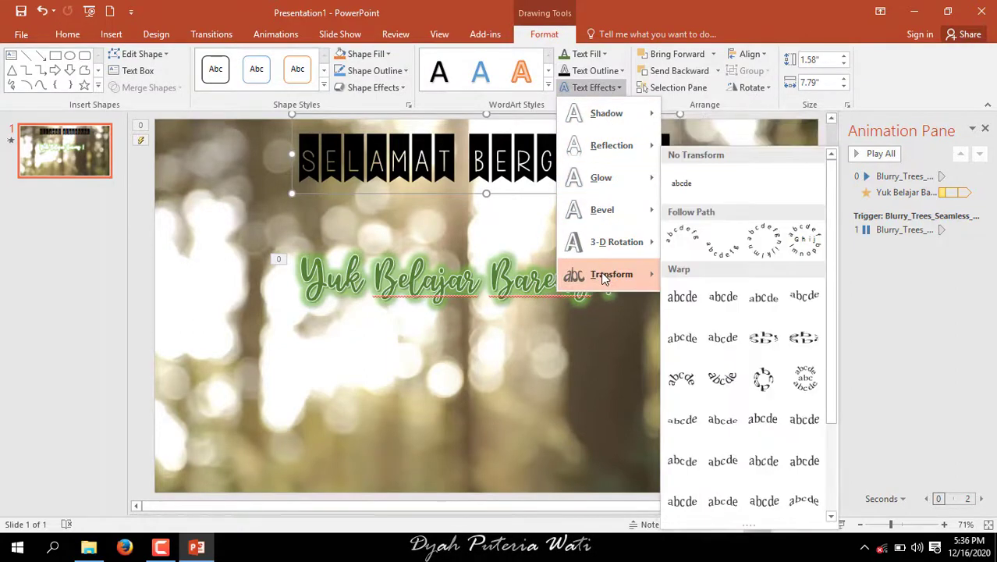
left_click(725, 251)
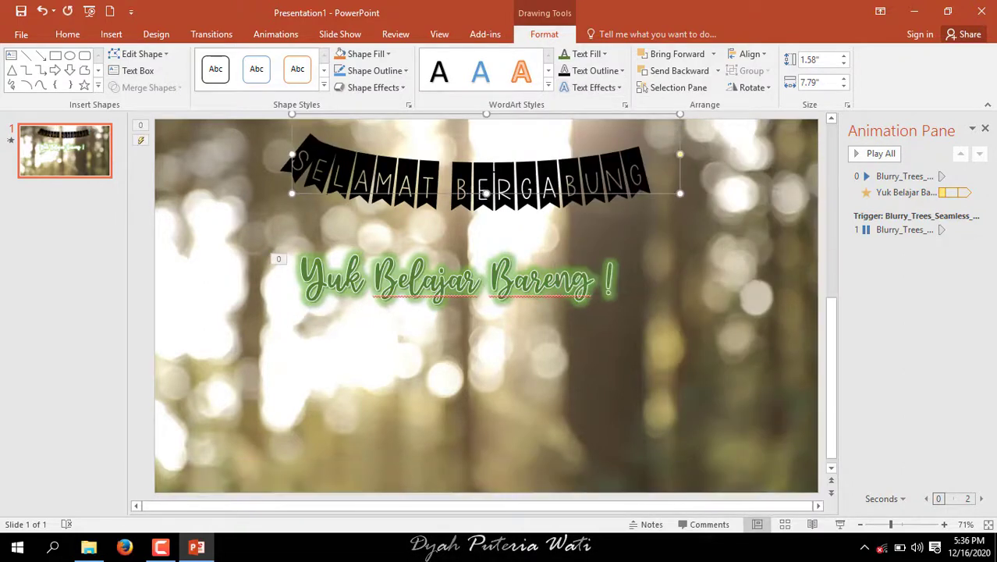
left_click_drag(486, 193, 486, 169)
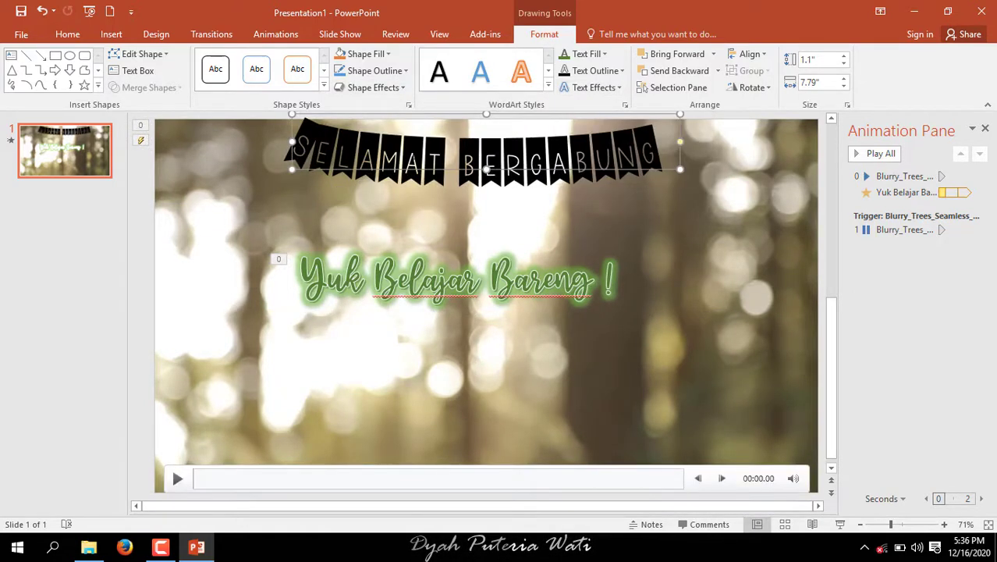
Step: Fill the SELAMAT BERGABUNG text with Green, Accent 6, Darker 50%
left_click(604, 54)
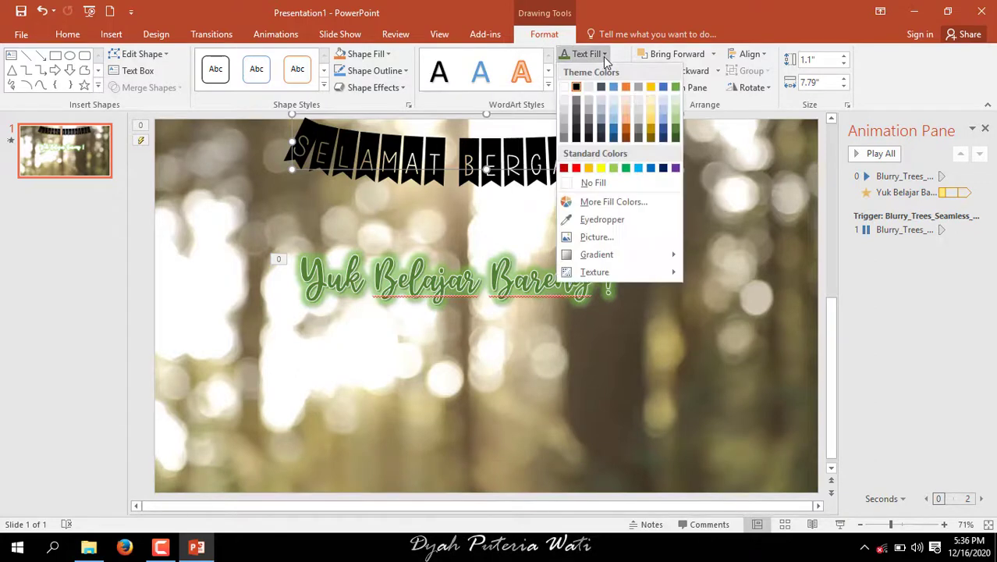
left_click(676, 138)
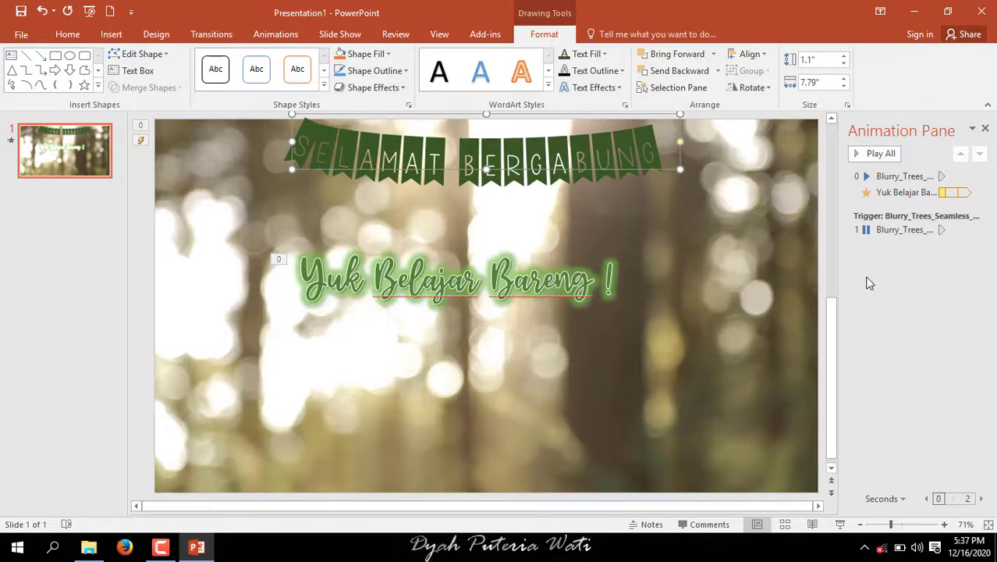
Step: Apply the Teeter emphasis animation to the banner, briefly trying Spin before returning to Teeter
left_click(268, 36)
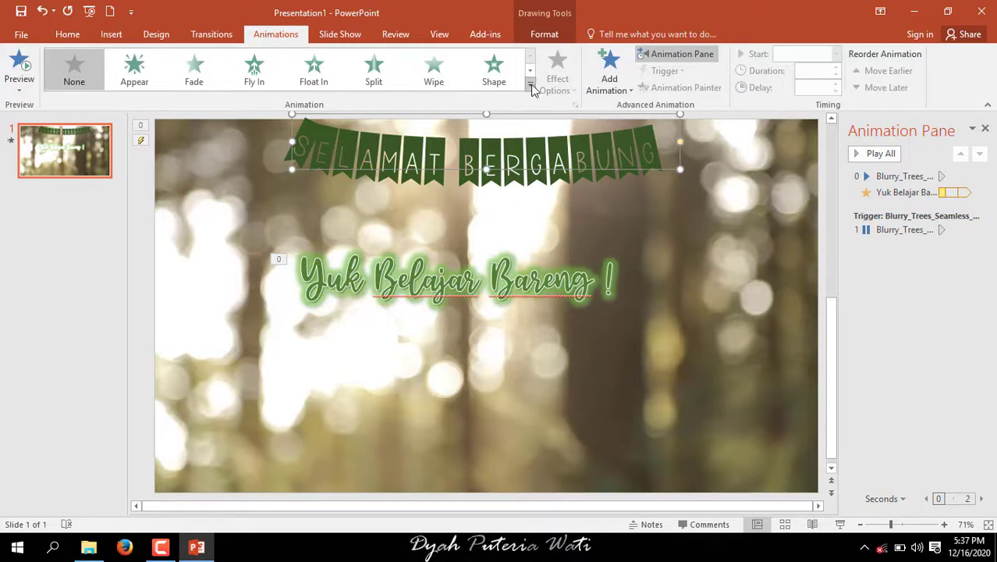
left_click(529, 92)
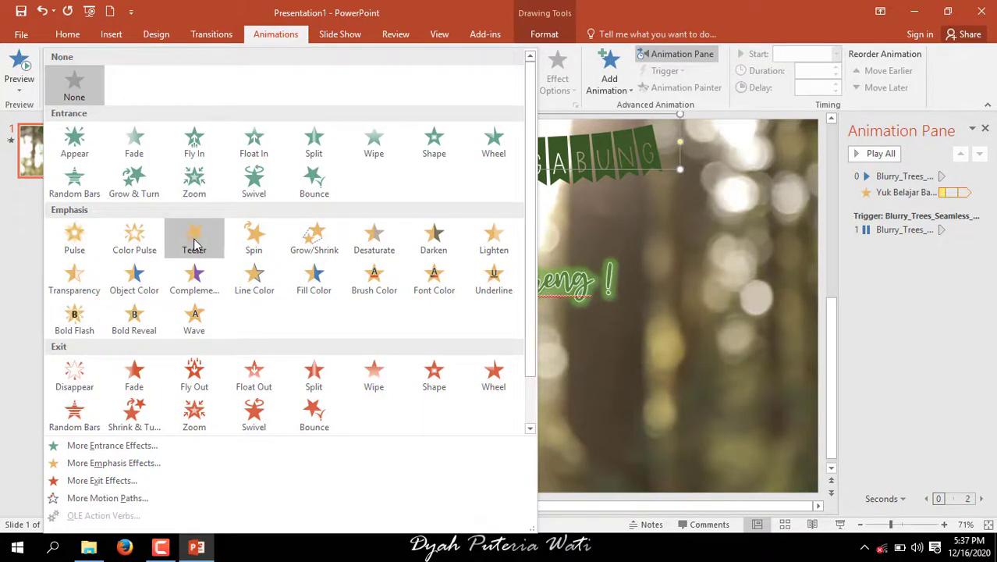
left_click(195, 238)
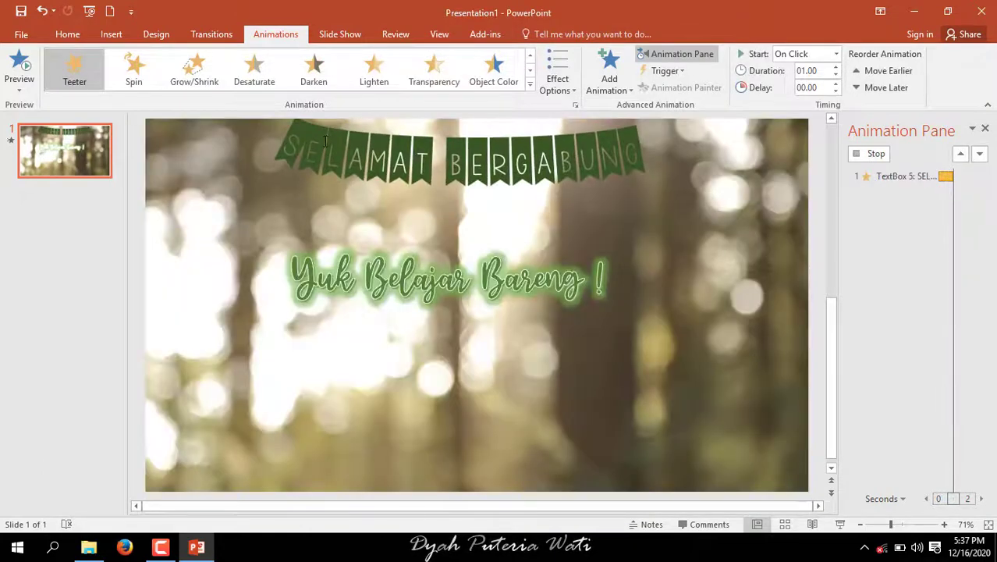
left_click(140, 64)
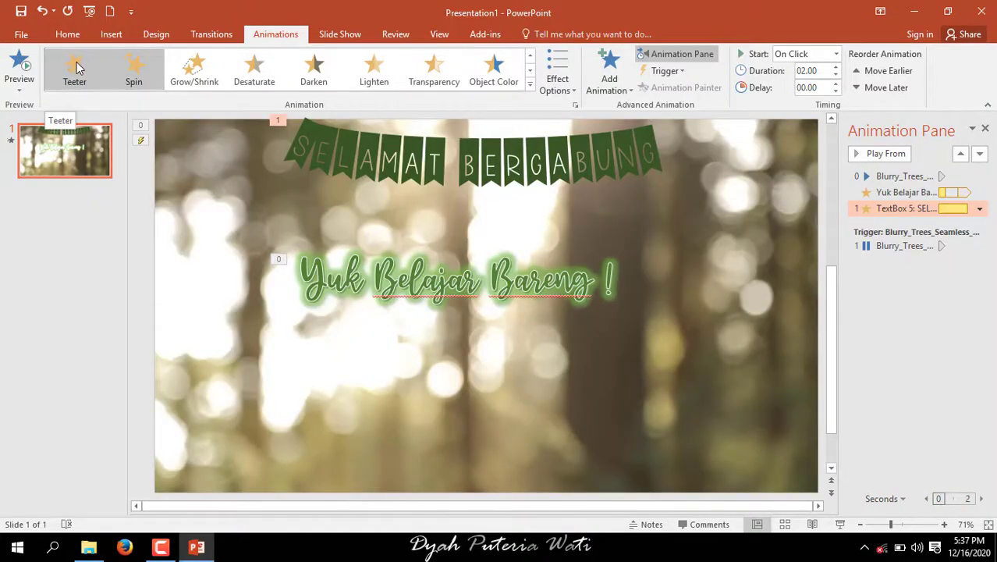
left_click(77, 68)
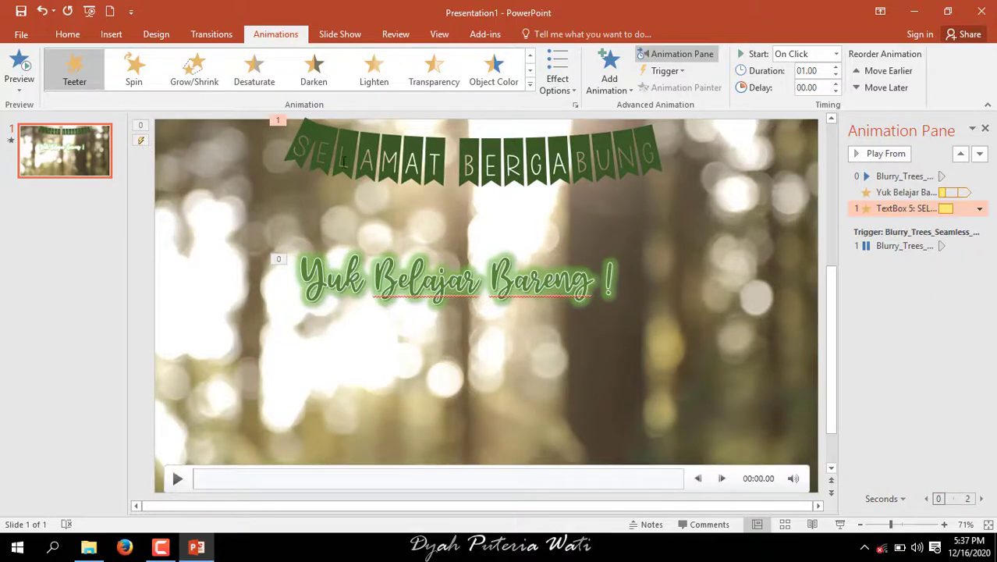
Step: Select the banner and open the dropdown menu of its TextBox 5 Teeter entry in the Animation Pane
left_click(301, 137)
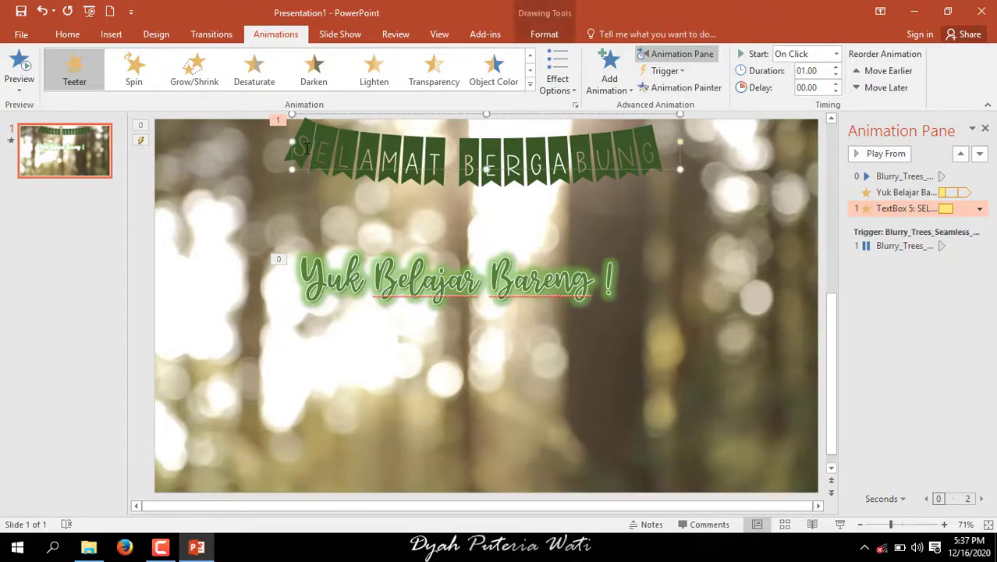
left_click_drag(298, 130, 616, 156)
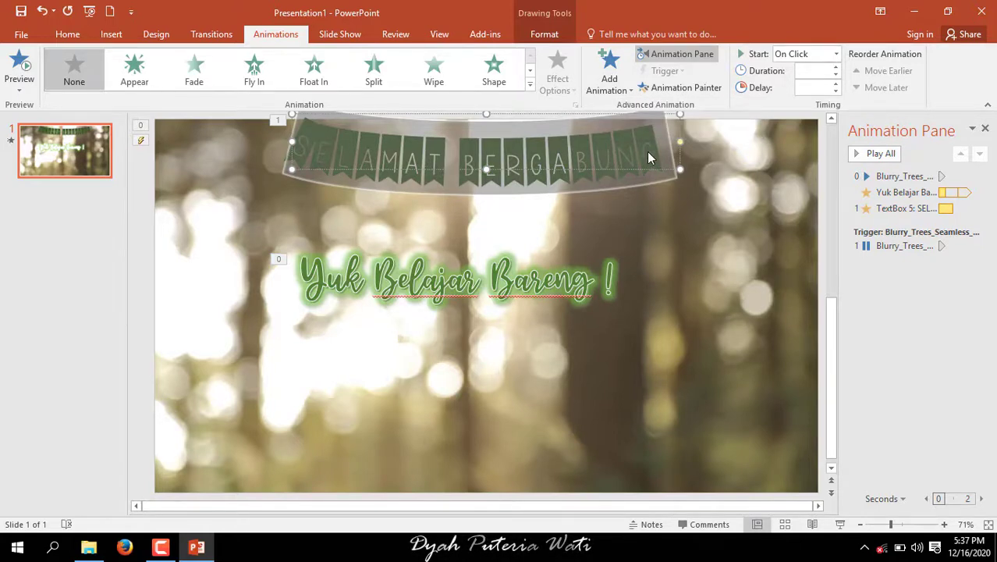
left_click(970, 208)
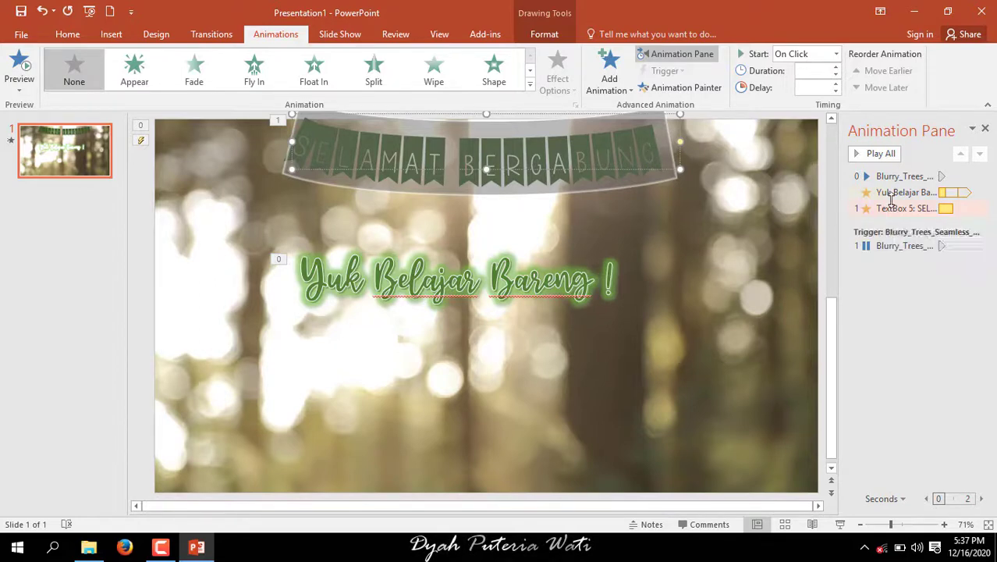
left_click(965, 210)
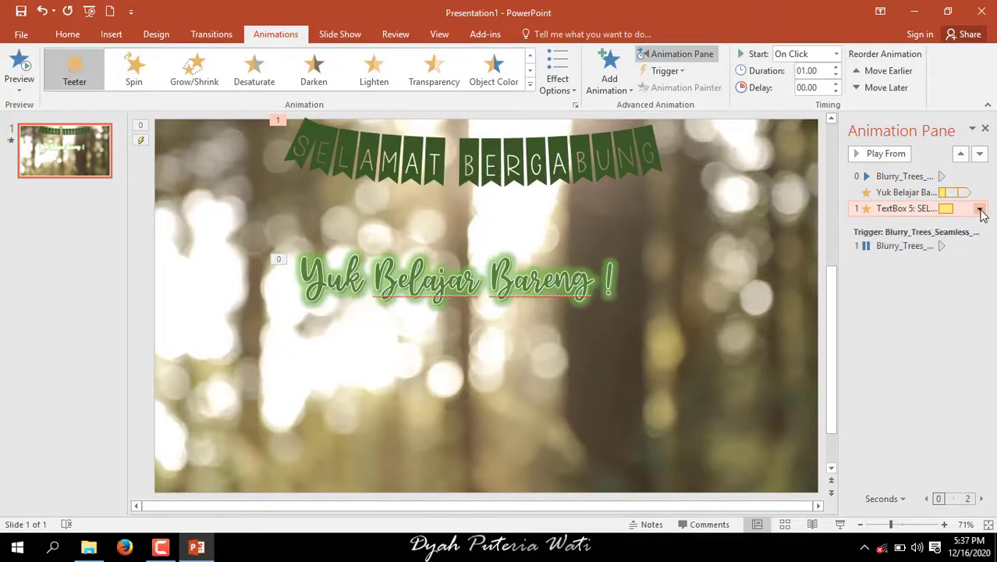
left_click(979, 210)
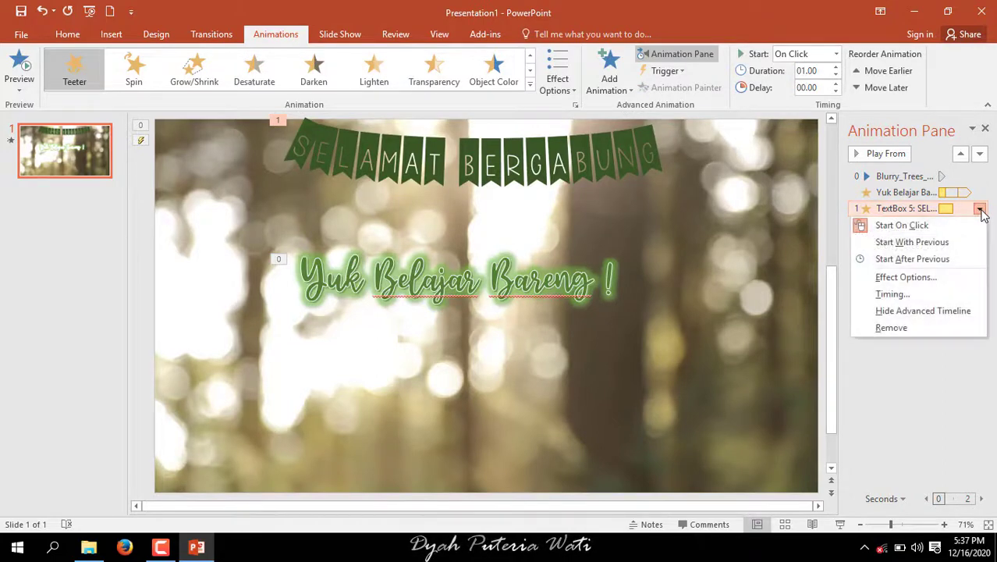
Step: Set the banner's Teeter effect to animate the text by letter
left_click(906, 278)
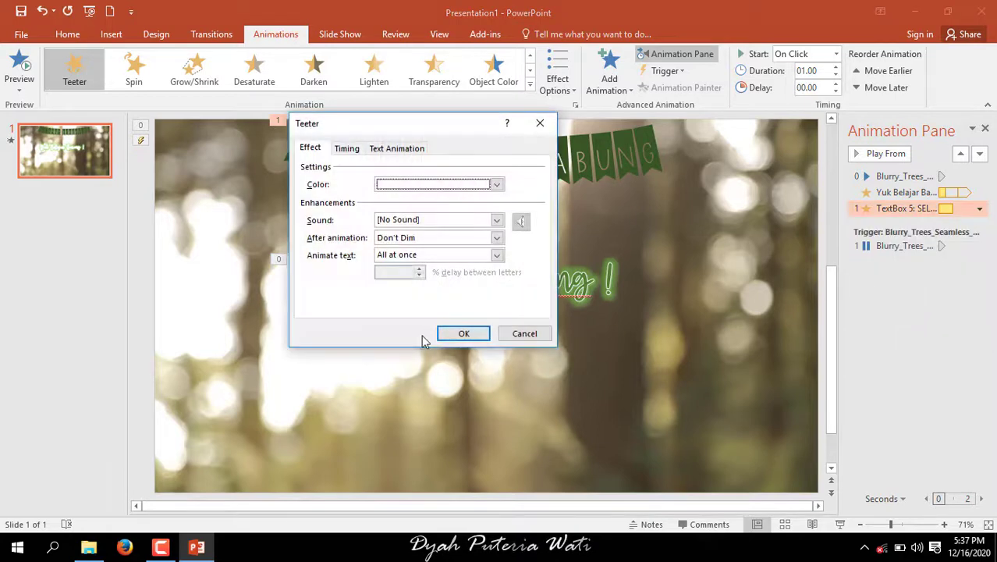
left_click(414, 258)
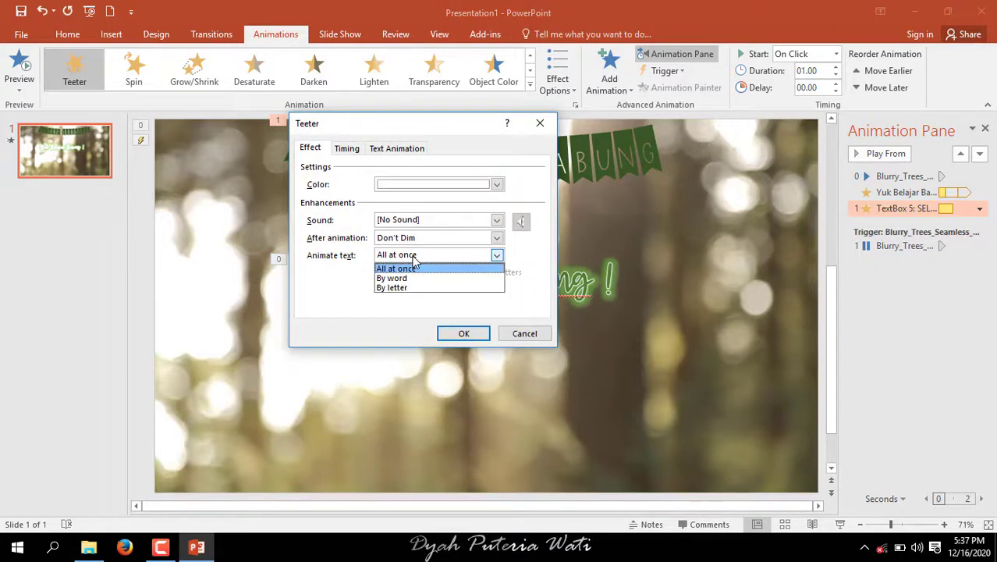
left_click(412, 288)
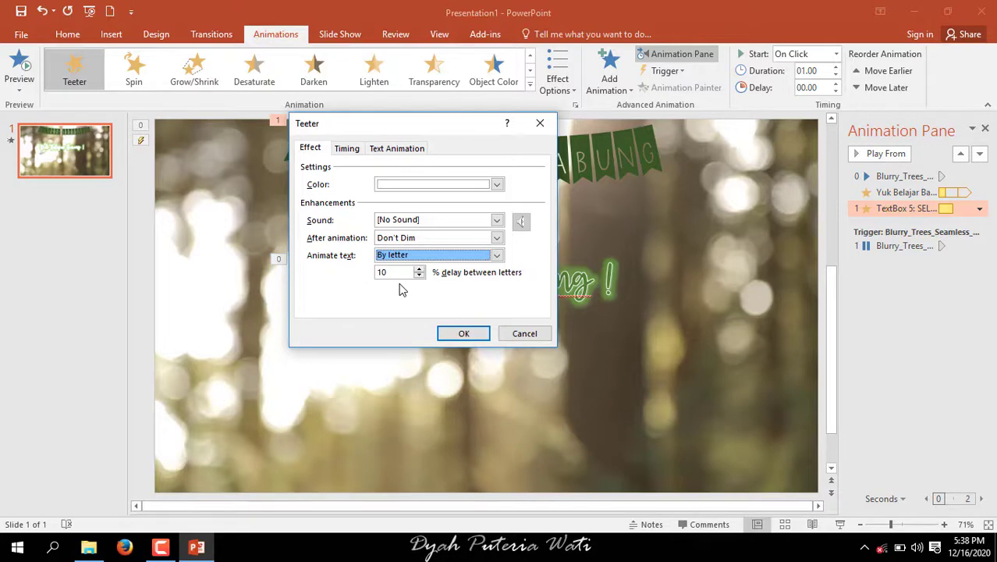
Step: Time the Teeter to start With Previous, last 1 second, and repeat Until End of Slide
left_click(348, 150)
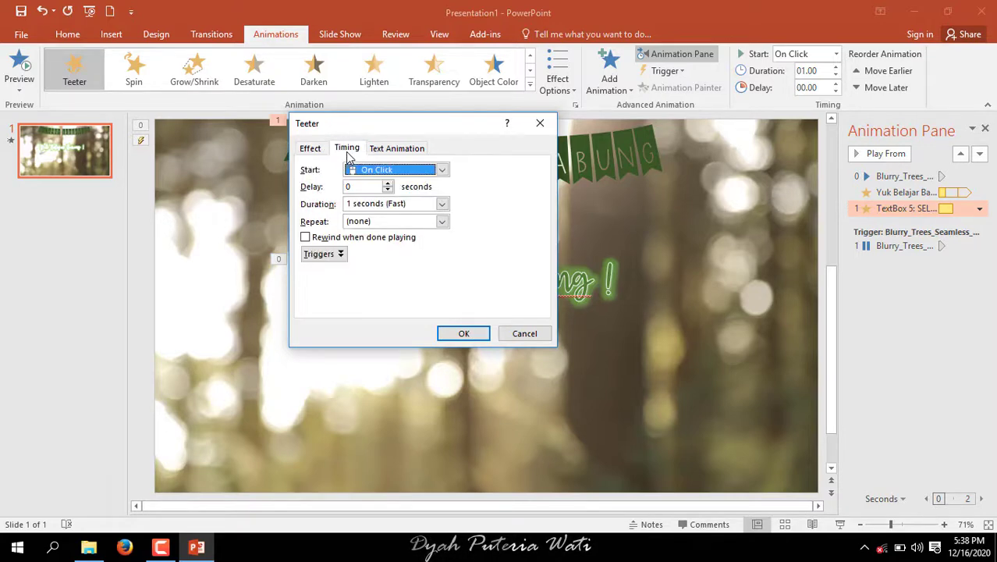
left_click(442, 169)
left_click(407, 197)
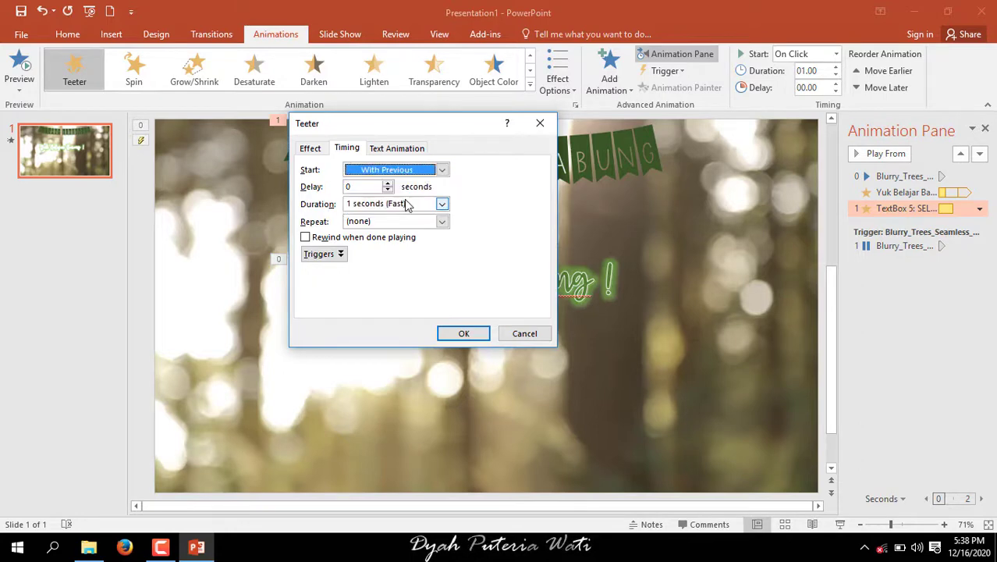
left_click(350, 187)
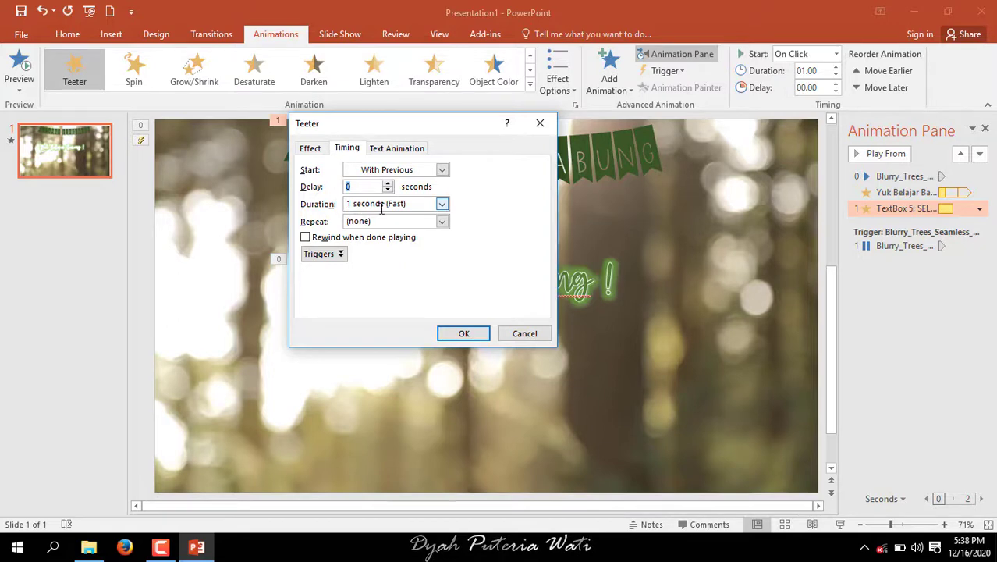
left_click(441, 203)
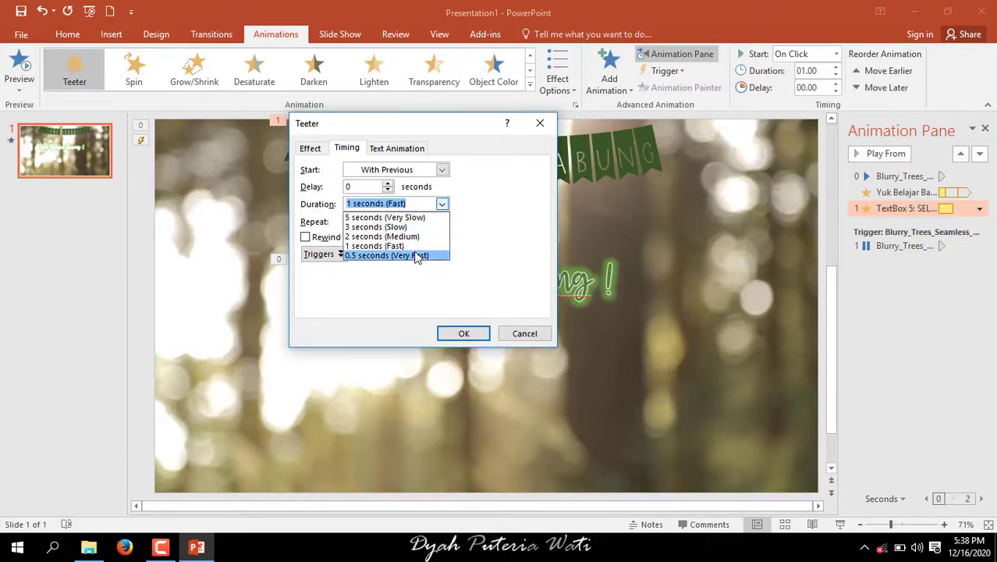
left_click(420, 245)
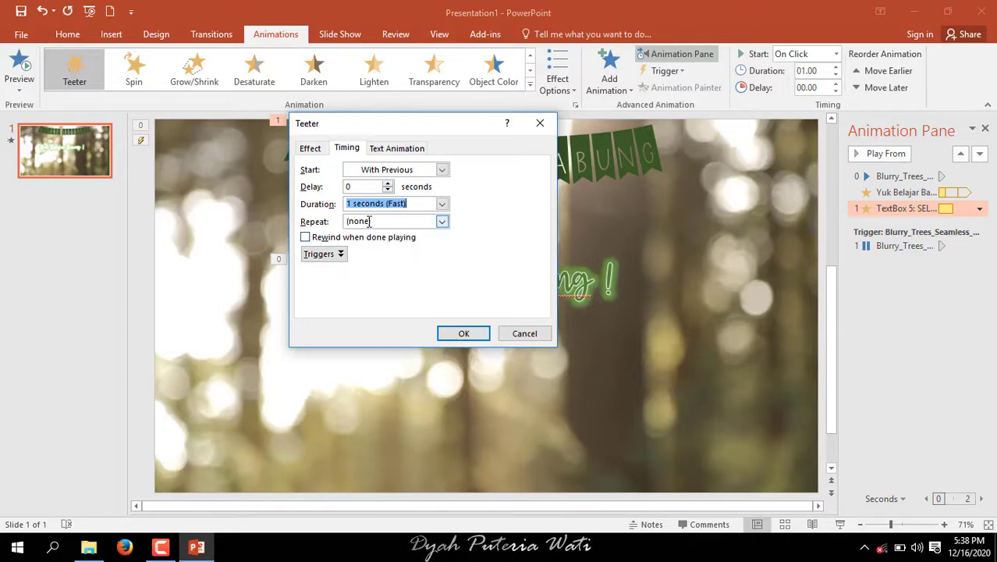
left_click(442, 222)
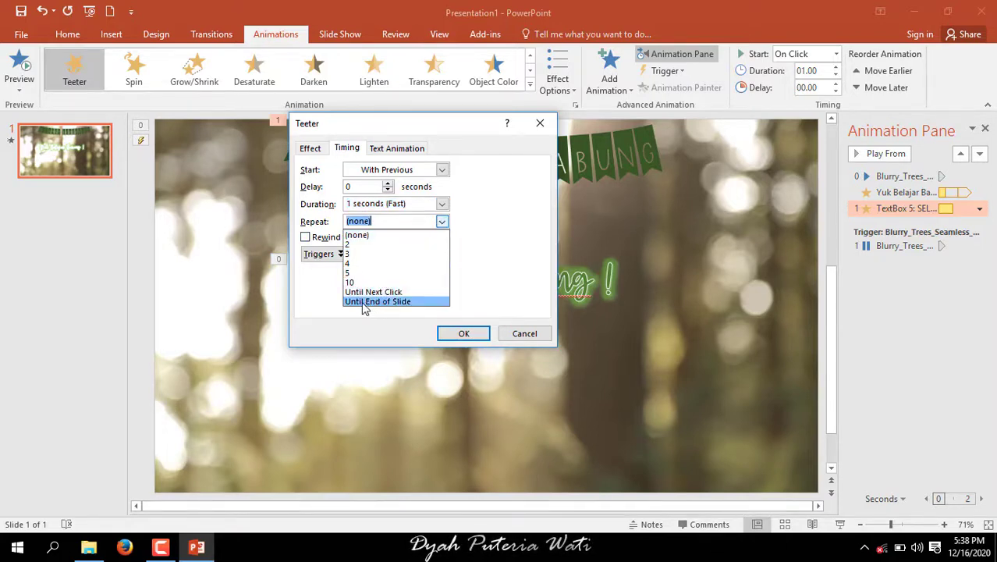
left_click(410, 303)
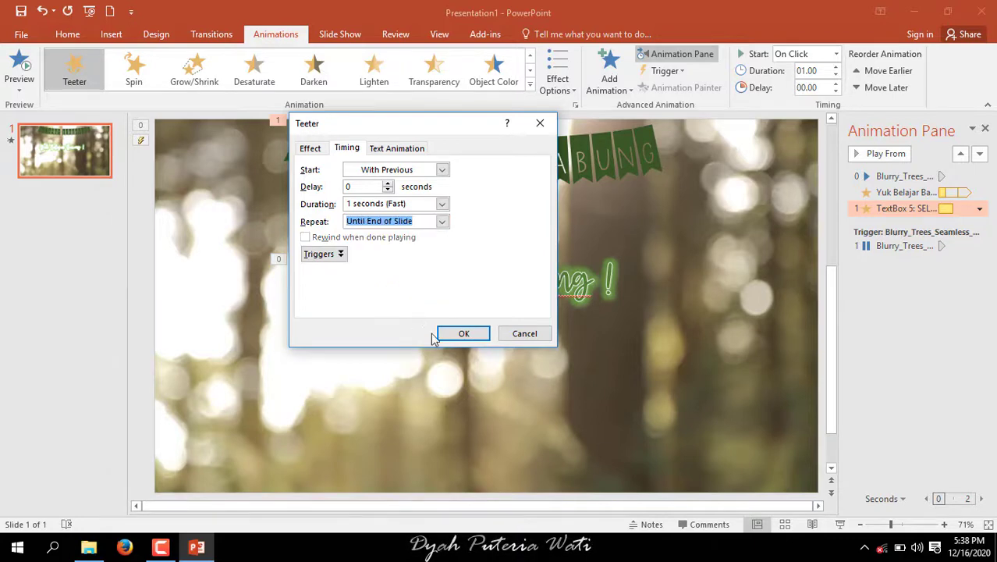
left_click(452, 336)
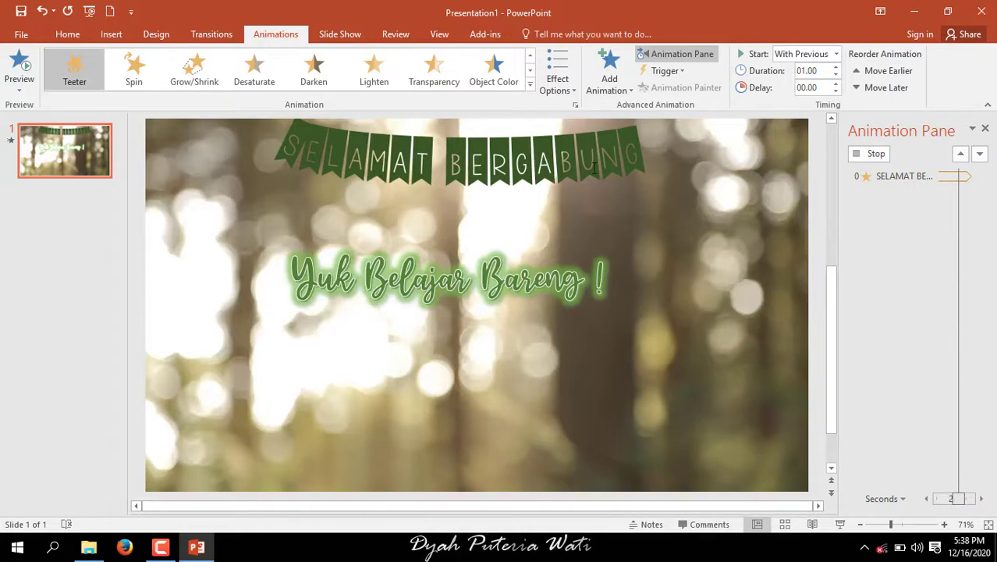
left_click(841, 529)
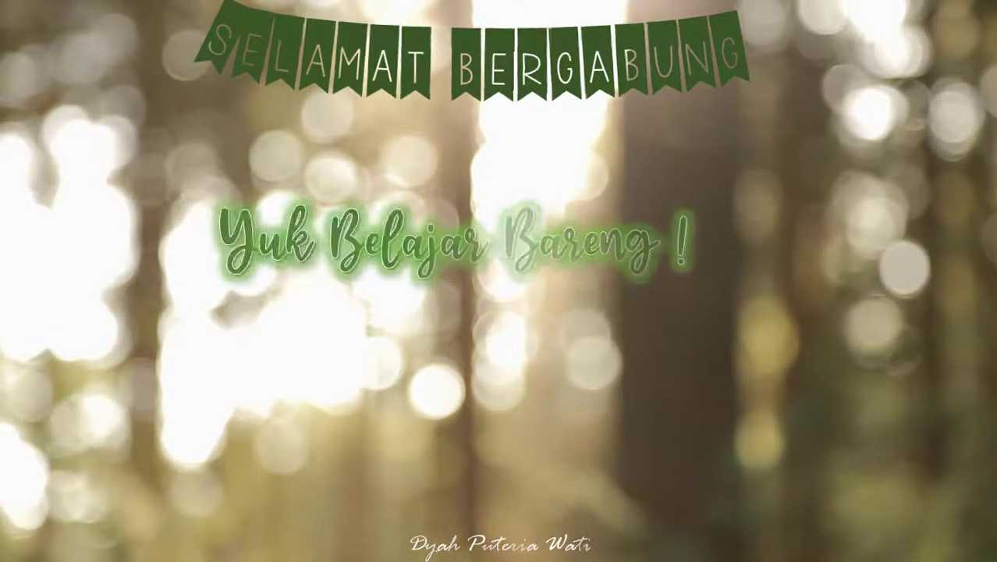
key("Escape")
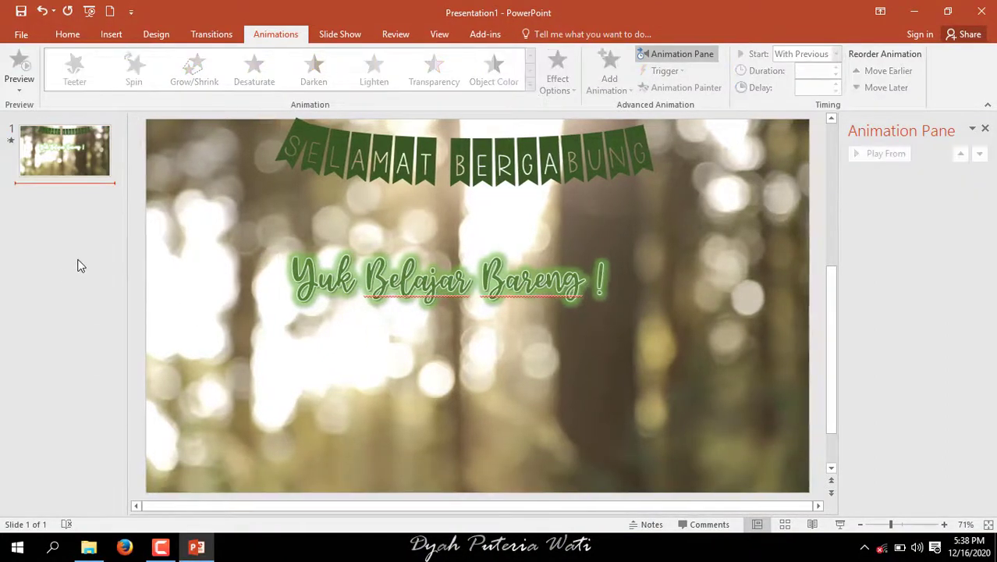
left_click(168, 282)
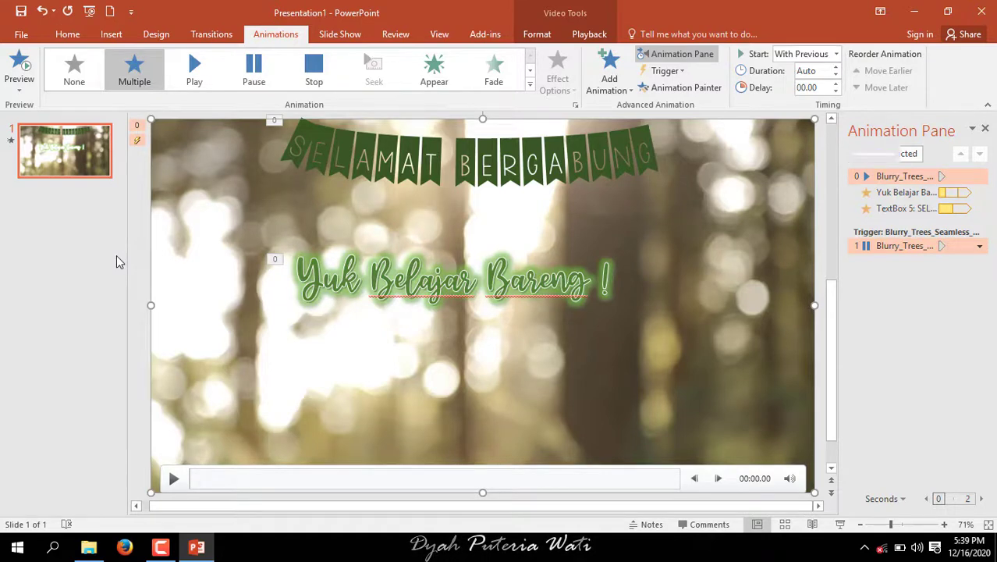
left_click(117, 260)
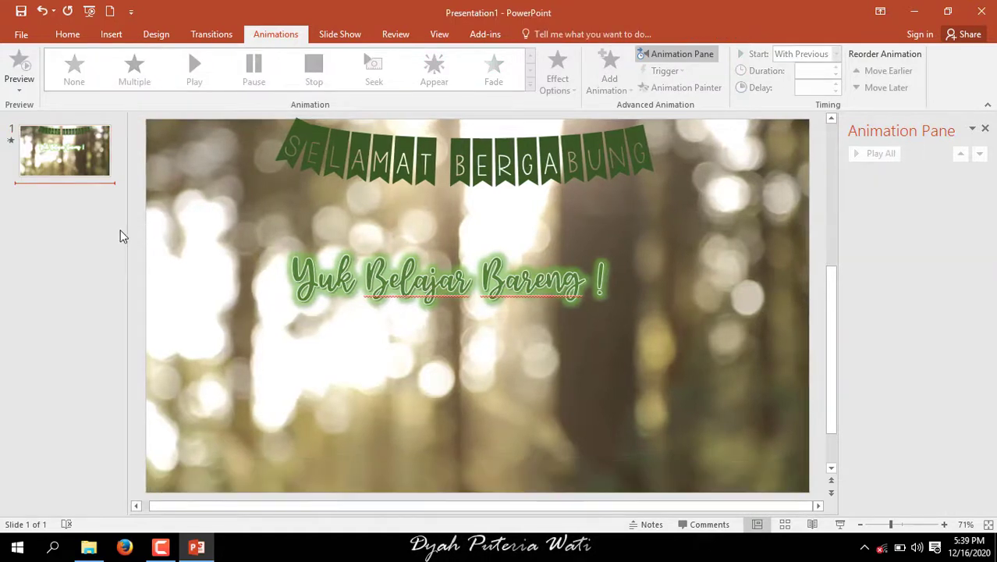
left_click(70, 37)
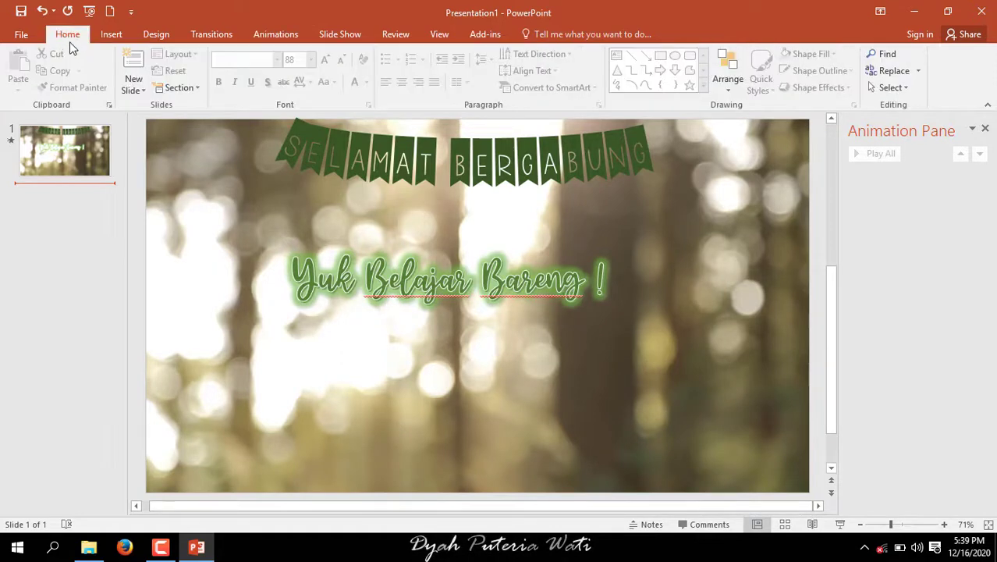
left_click(78, 148)
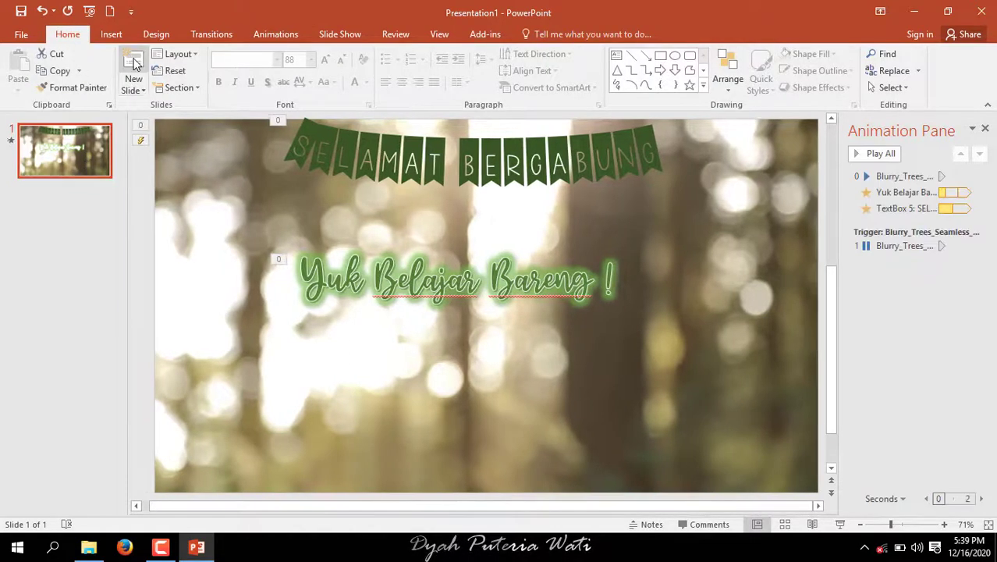
Step: Insert a text box near the lower middle of the slide
left_click(112, 35)
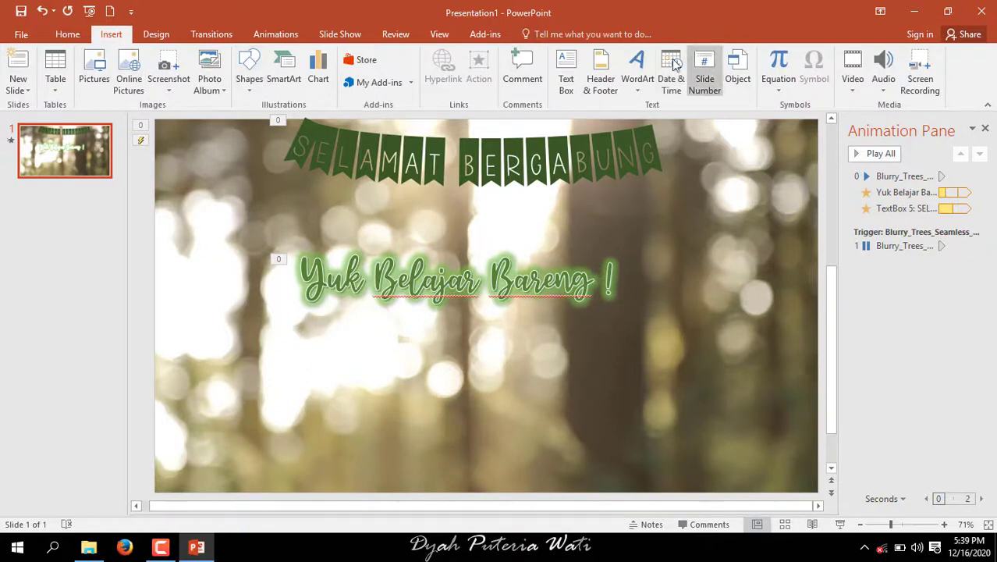
left_click(567, 62)
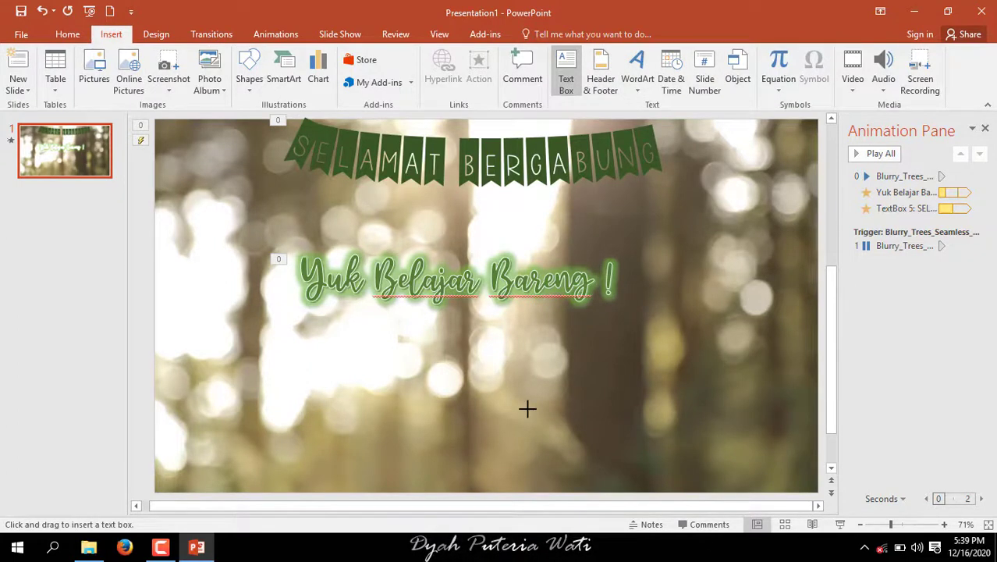
left_click(528, 408)
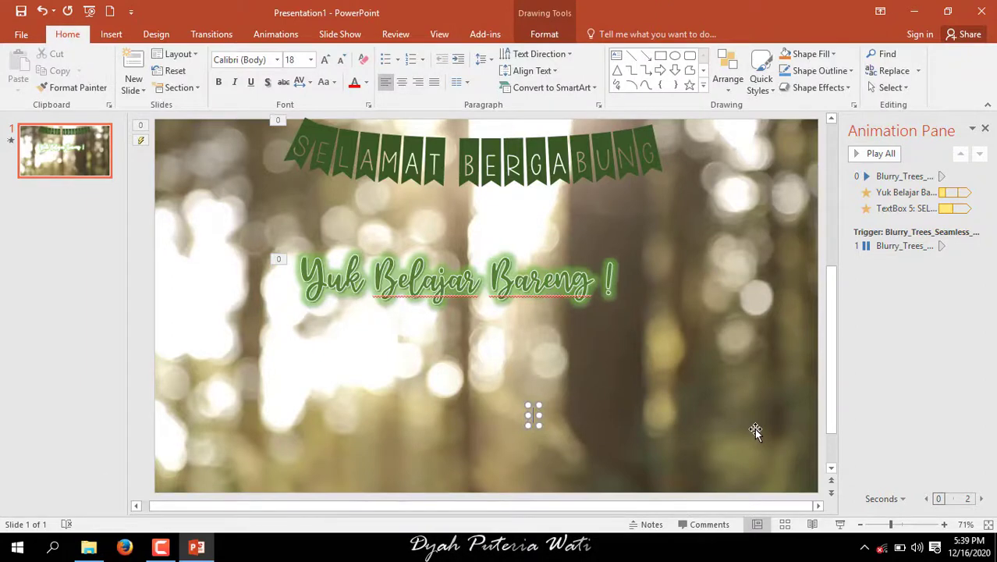
Step: Type the author's full name in capital letters and select all of it
key("Caps_Lock")
type("Data")
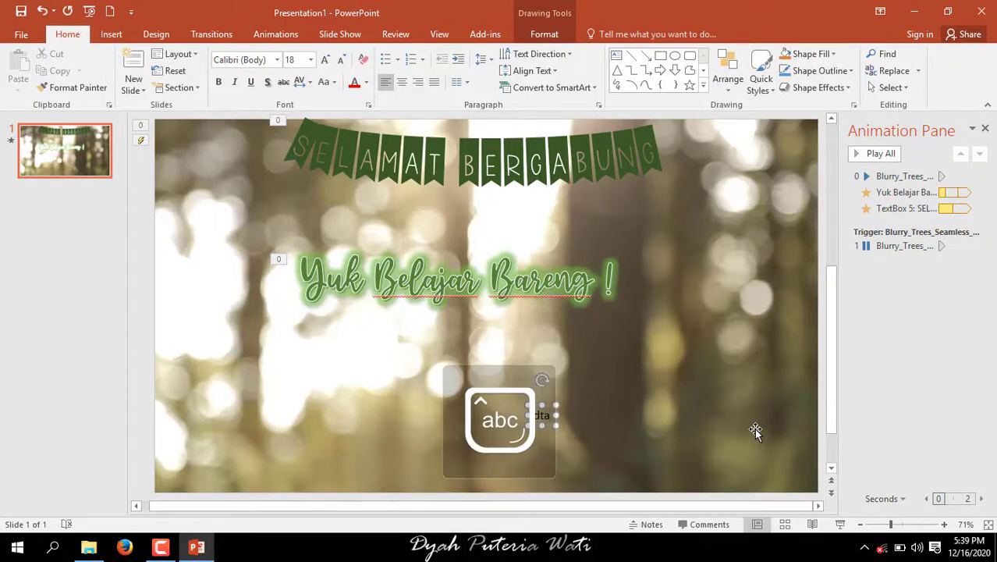
key("BackSpace")
key("BackSpace")
key("BackSpace")
key("Caps_Lock")
type("DYA")
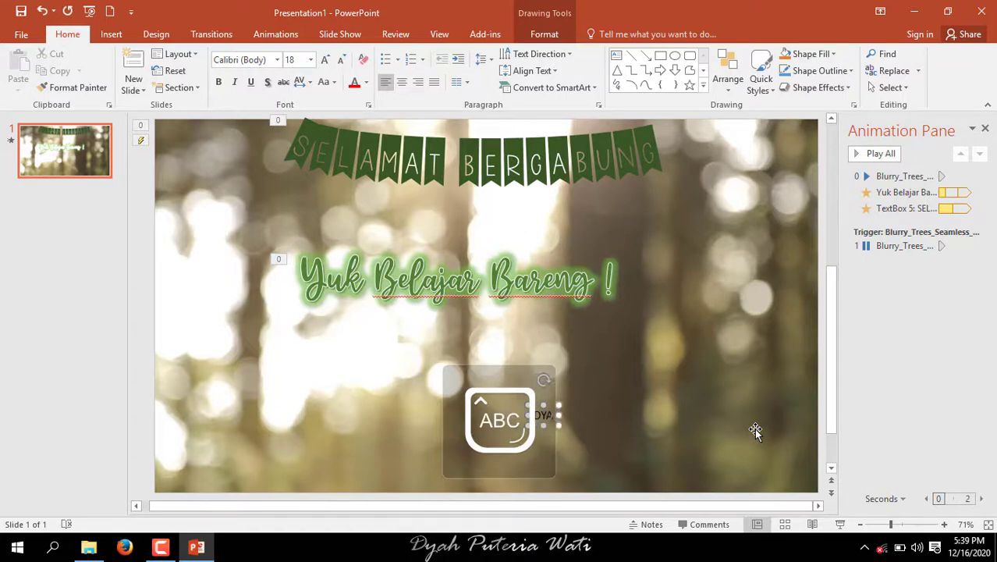
type("H PUTE")
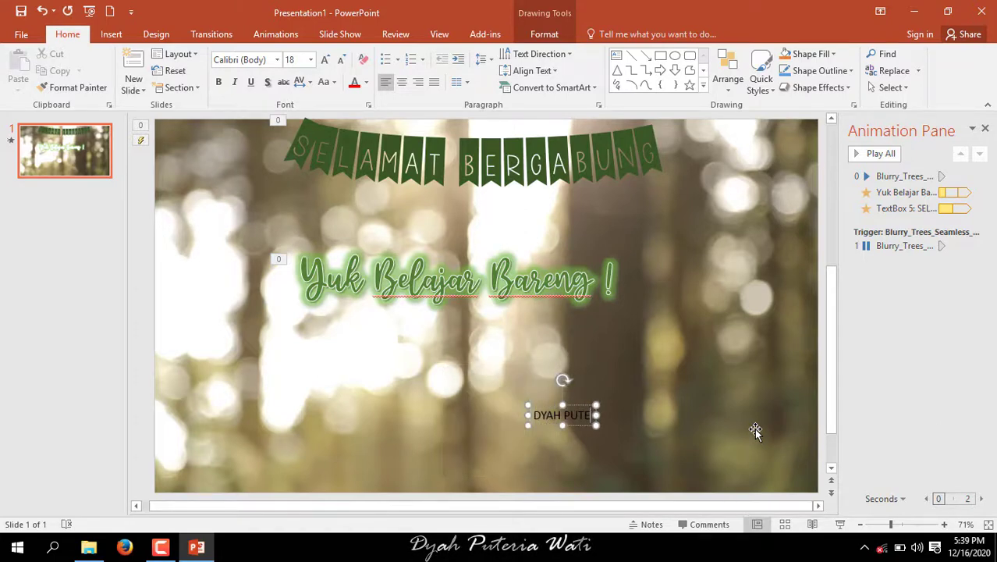
type("RIA WA")
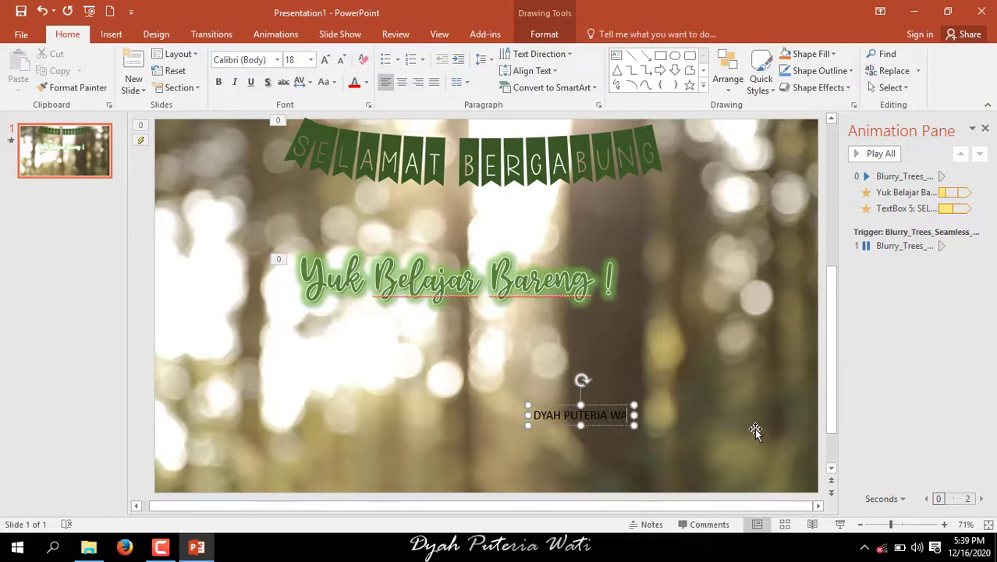
type("TI")
key("ctrl+a")
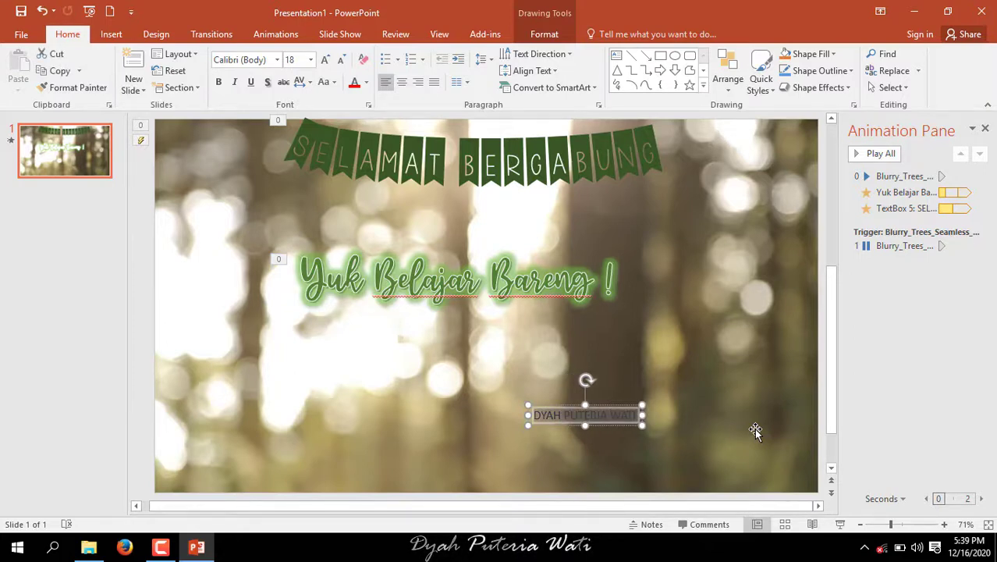
Step: Apply the flower-decorated Typo Garden font to the author's name
left_click(277, 60)
scroll(348, 320, "down", 5)
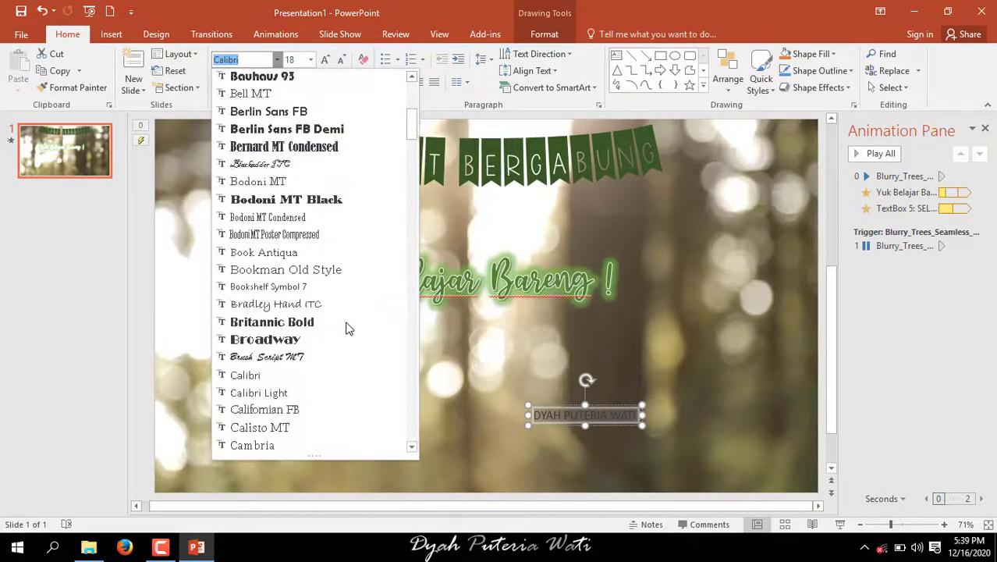
scroll(347, 327, "down", 5)
scroll(346, 330, "down", 3)
scroll(345, 330, "down", 7)
scroll(346, 332, "down", 9)
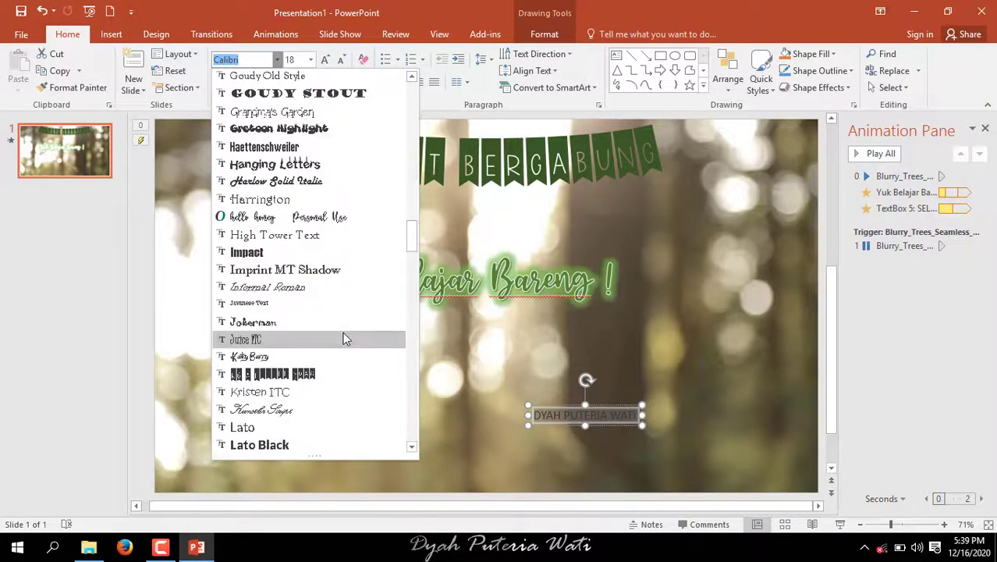
scroll(345, 339, "down", 8)
scroll(346, 340, "down", 2)
scroll(346, 341, "down", 6)
scroll(346, 341, "down", 7)
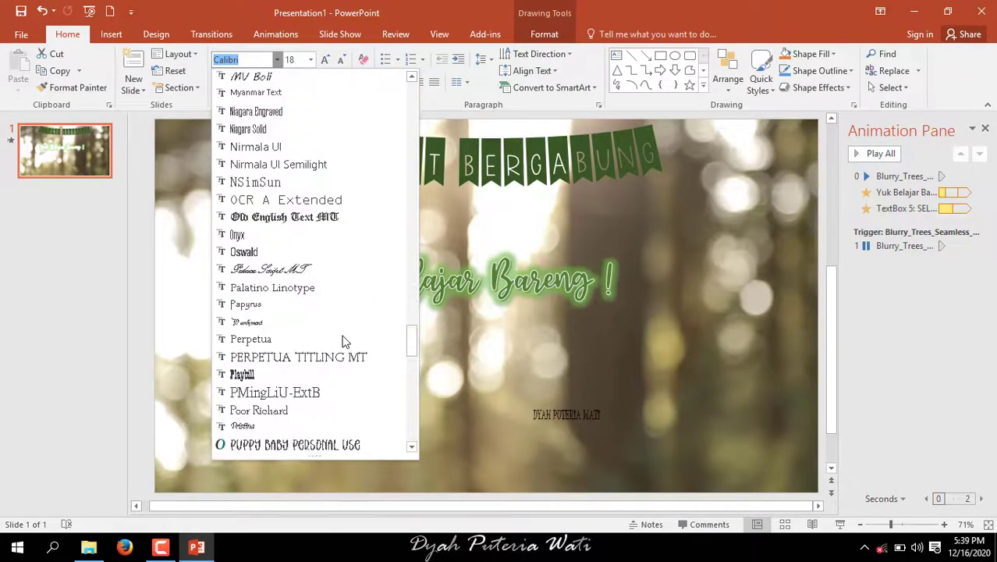
scroll(345, 341, "down", 6)
scroll(346, 341, "down", 6)
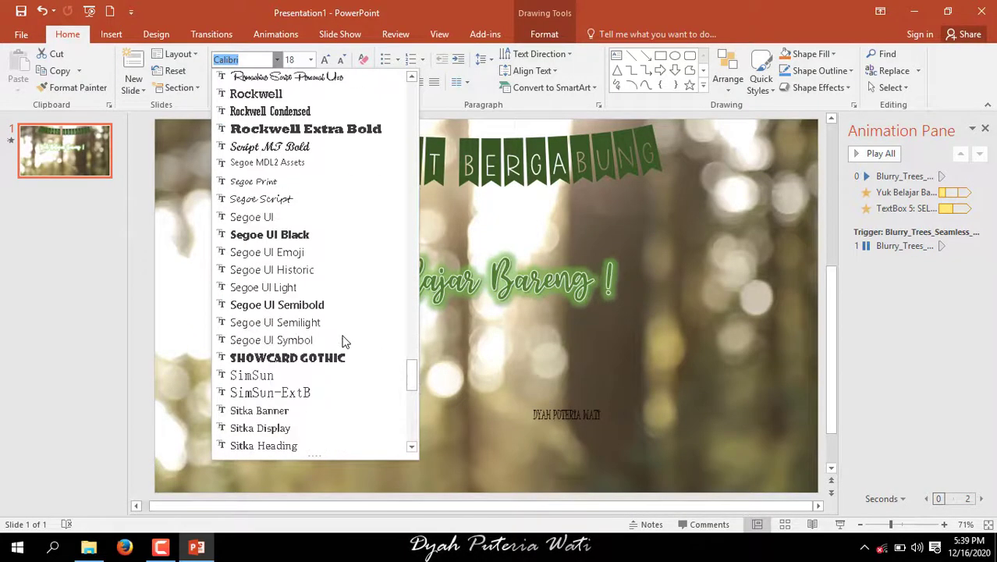
scroll(346, 341, "down", 5)
scroll(346, 341, "down", 4)
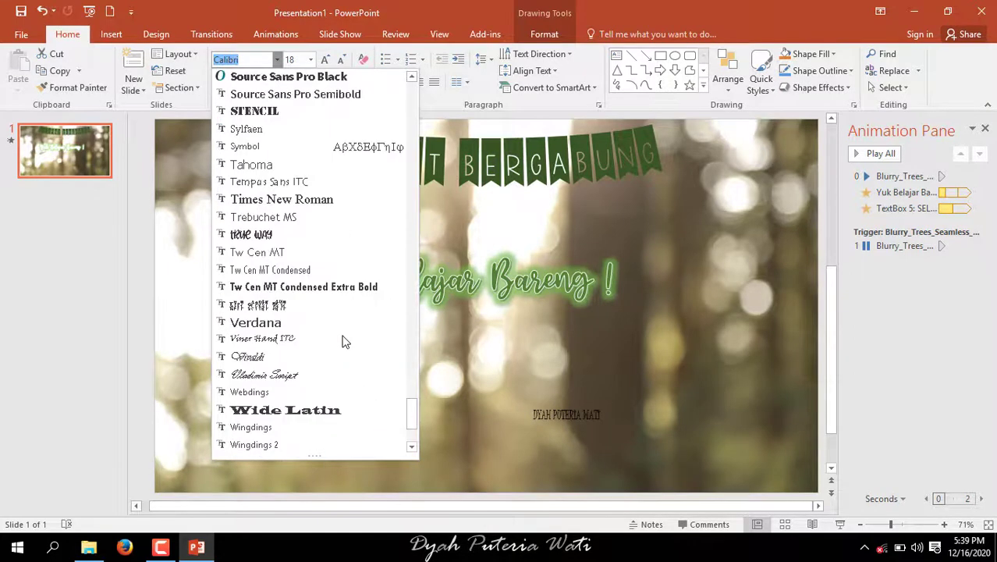
scroll(346, 341, "down", 3)
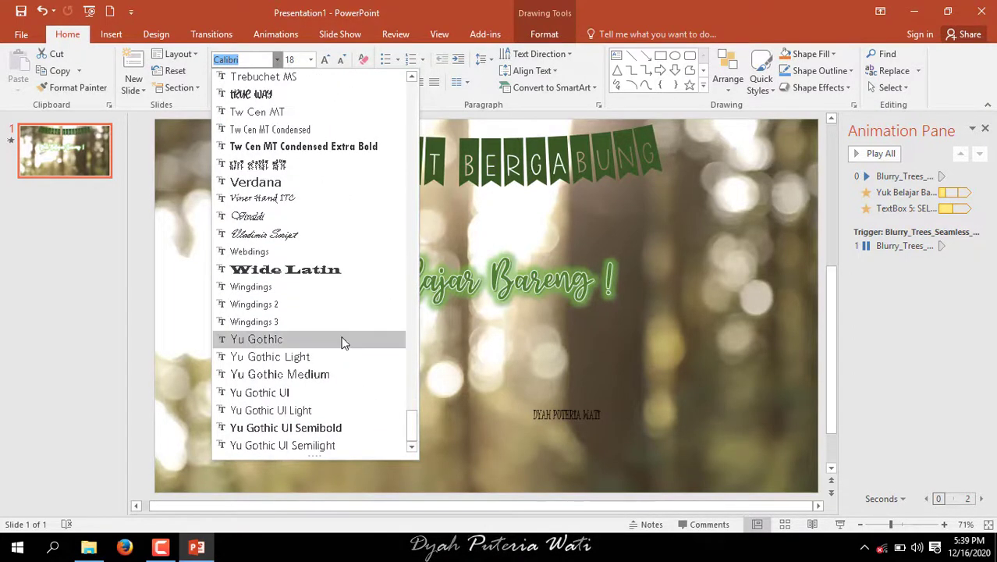
left_click(286, 159)
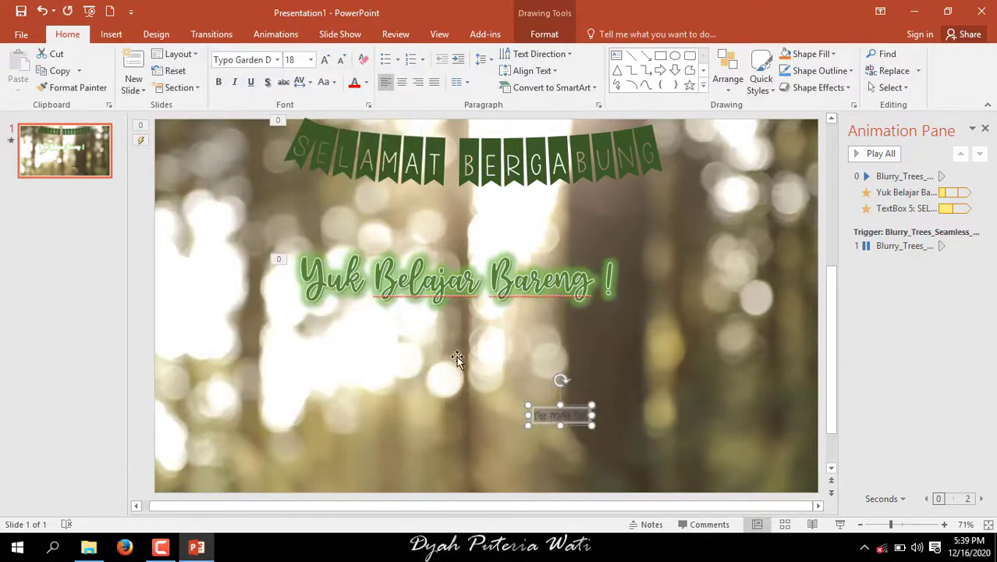
Step: Enlarge the name's font size step by step up to 96 pt
left_click(325, 60)
left_click(325, 60)
left_click(324, 60)
left_click(325, 60)
left_click(326, 62)
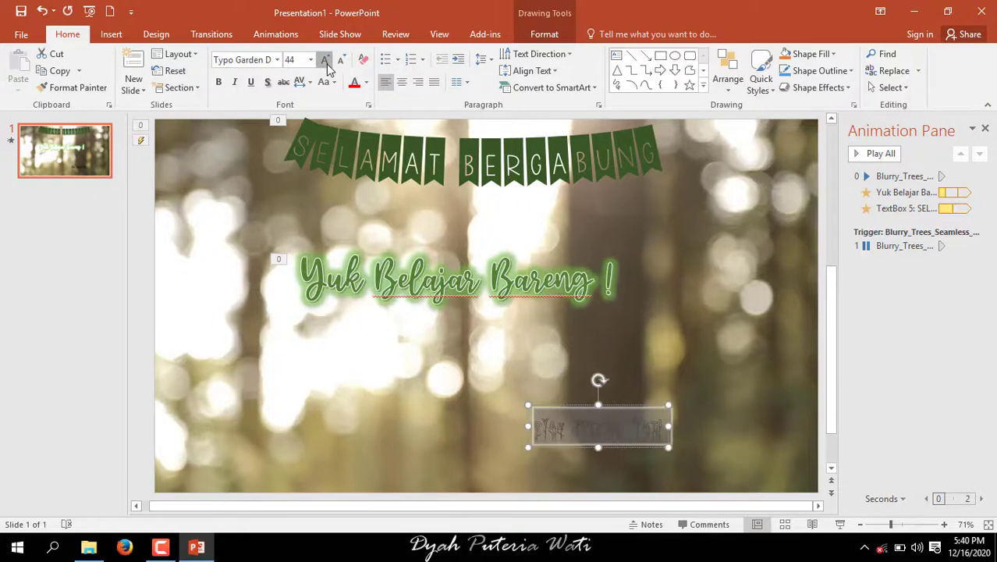
left_click(326, 63)
left_click(326, 62)
left_click(326, 62)
left_click(326, 62)
left_click(327, 63)
left_click(327, 66)
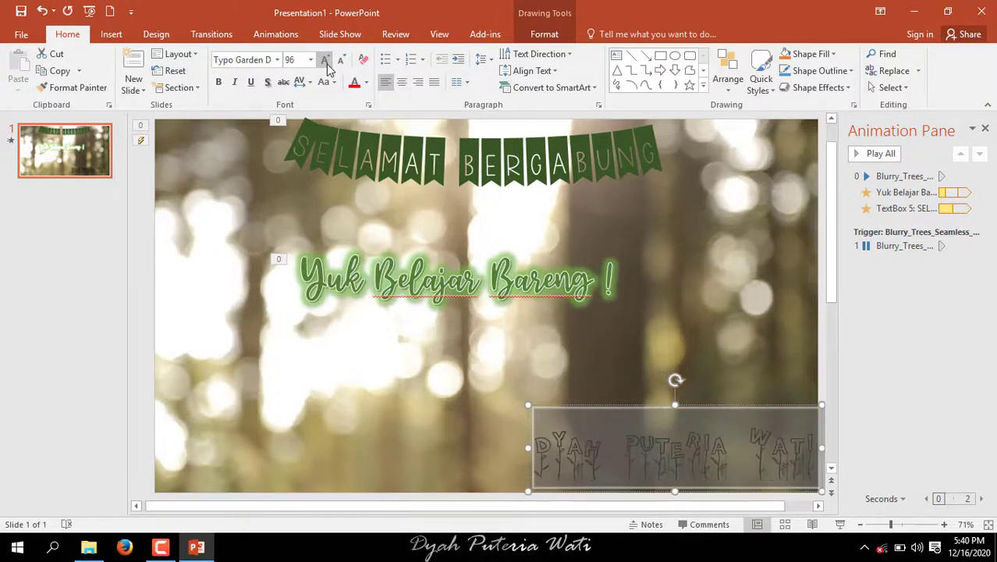
Step: Reselect the name box, set its font size to 138 and move it back onto the slide
left_click(503, 370)
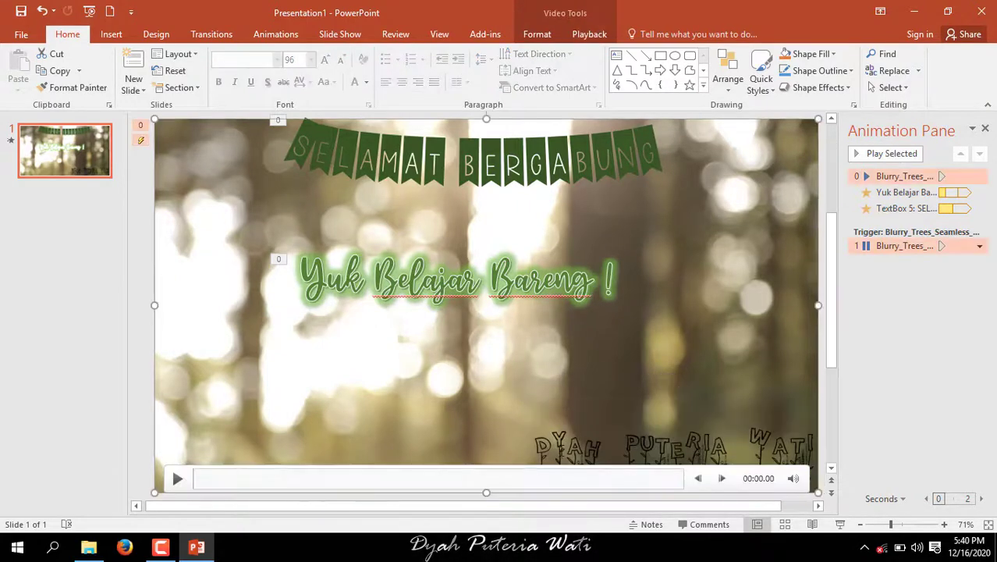
scroll(795, 311, "down", 2)
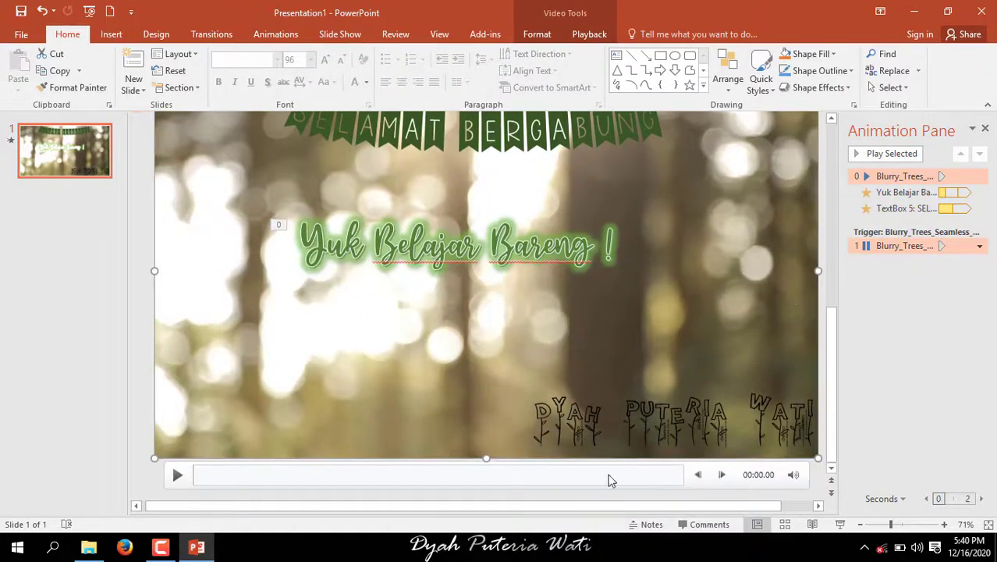
left_click(566, 425)
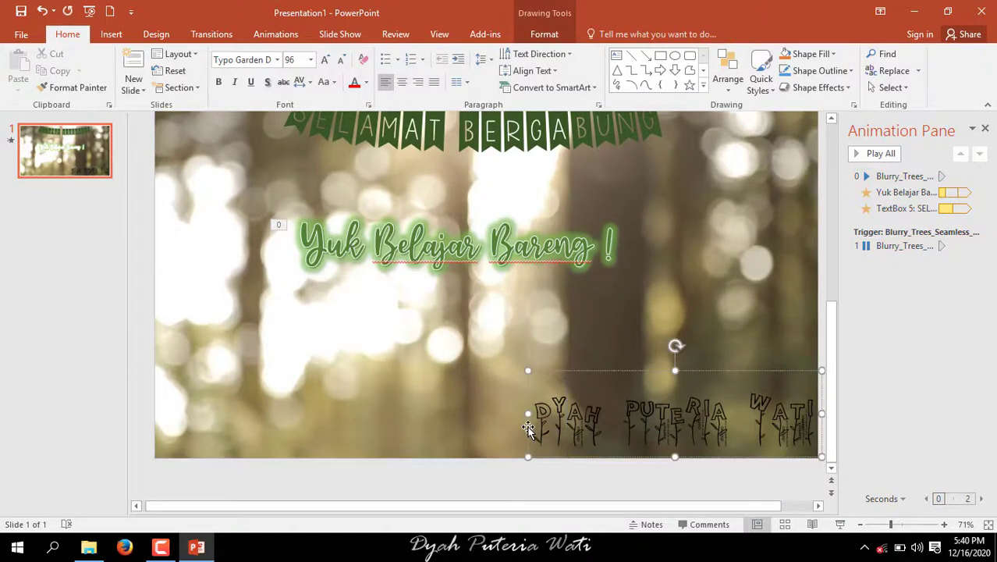
left_click(499, 421)
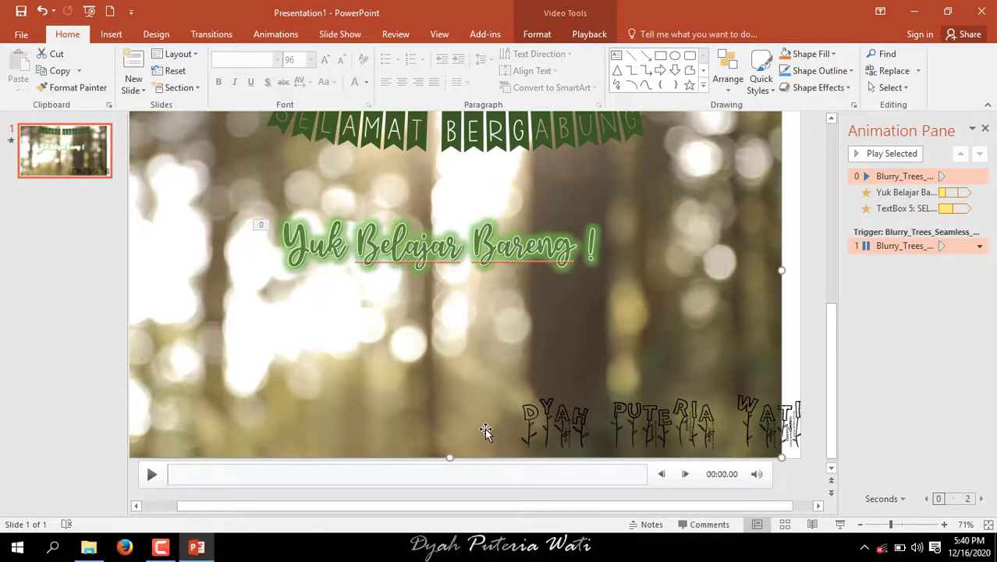
left_click(574, 414)
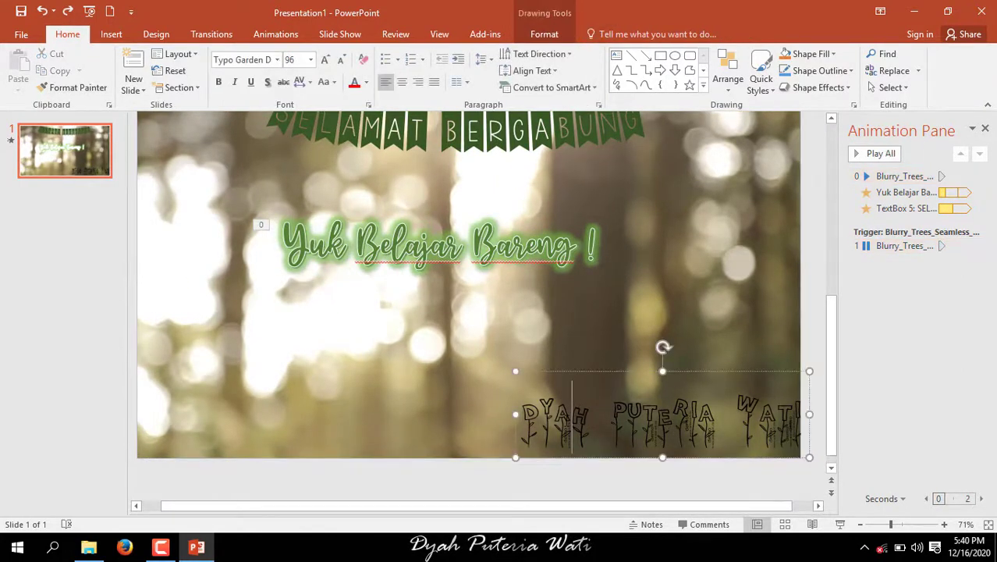
left_click_drag(550, 371, 534, 367)
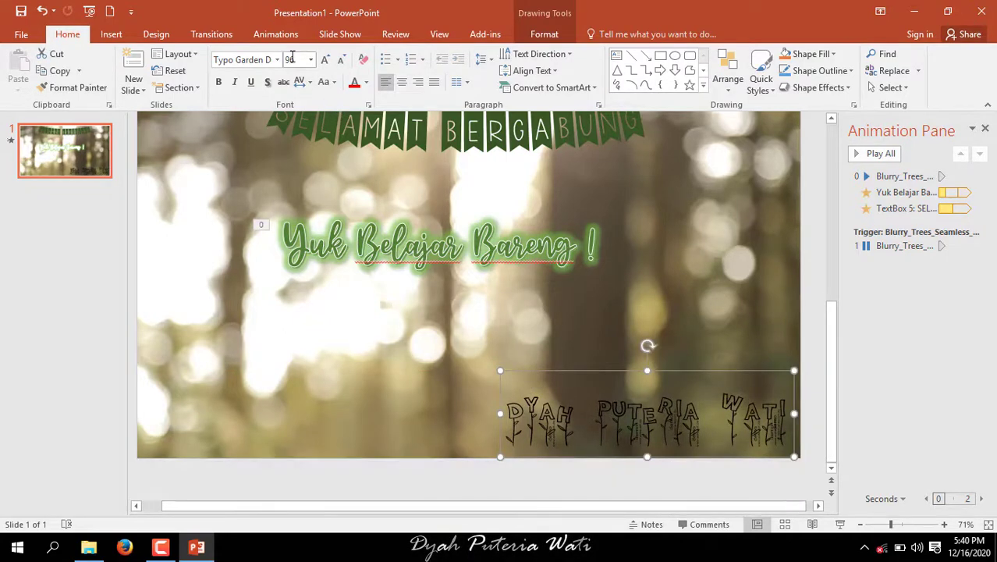
left_click(324, 59)
left_click(325, 59)
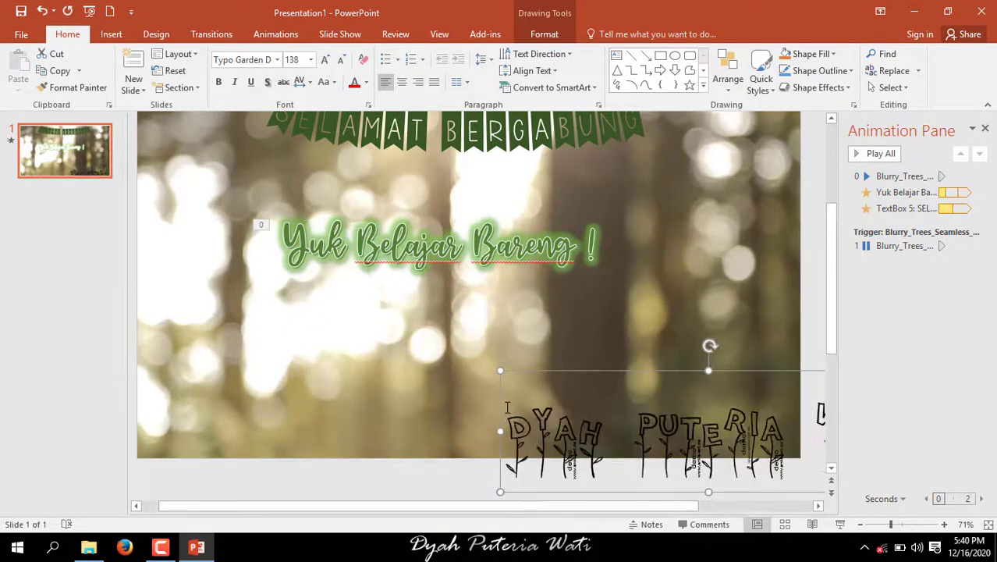
left_click_drag(500, 398, 384, 361)
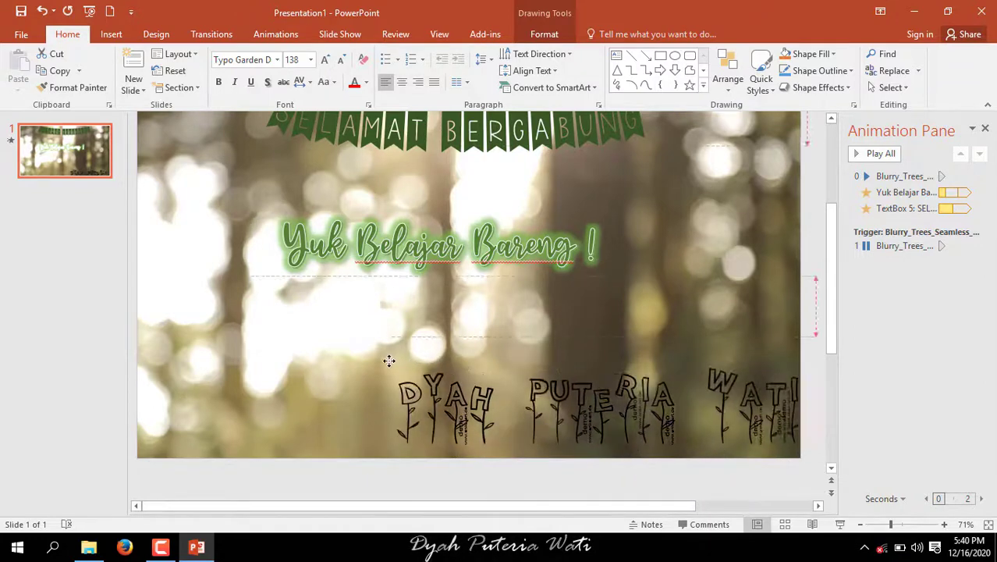
Step: Apply a WordArt style to the name, fill it white and outline it Green, Accent 6, Darker 50%
left_click(554, 37)
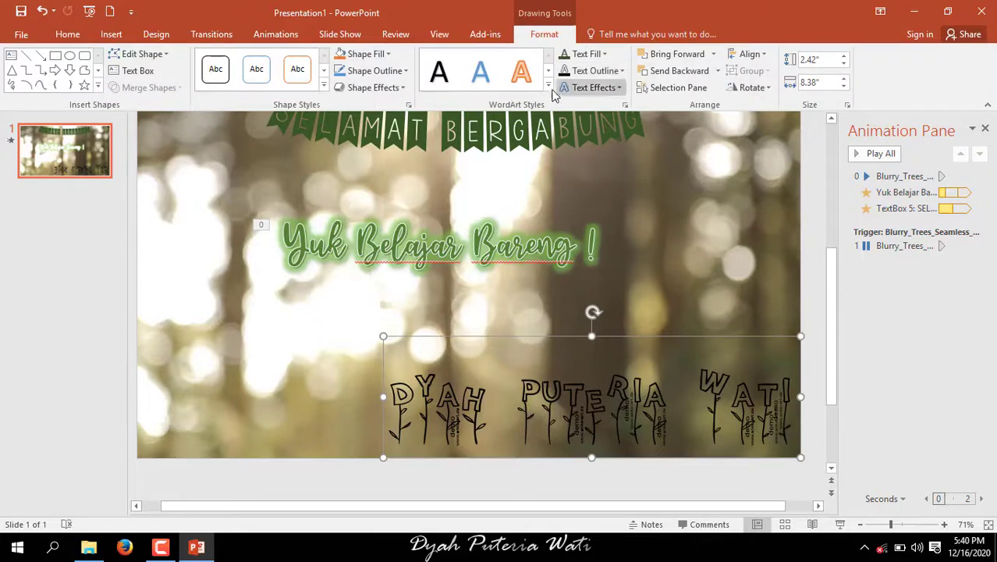
left_click(523, 72)
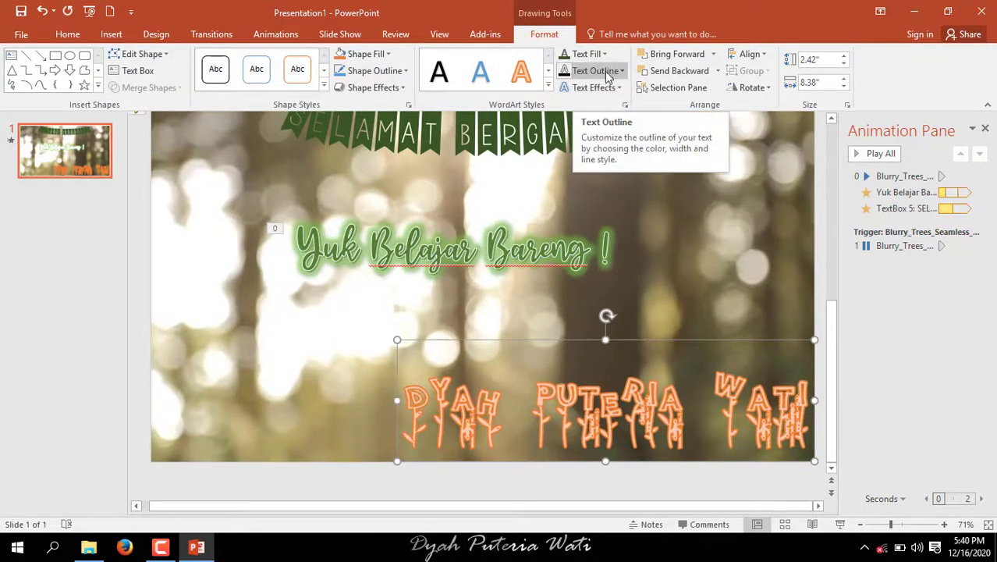
left_click(607, 71)
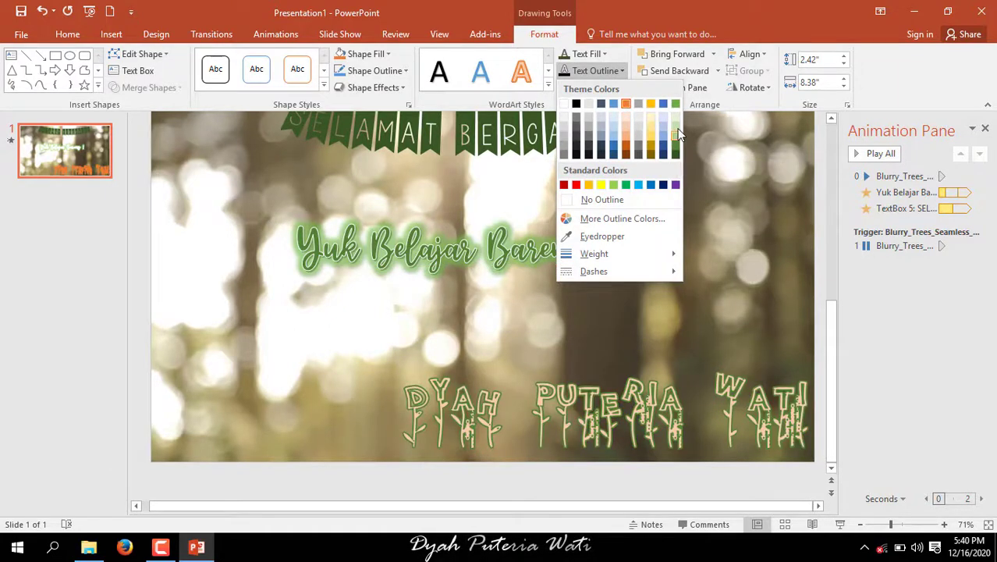
left_click(604, 54)
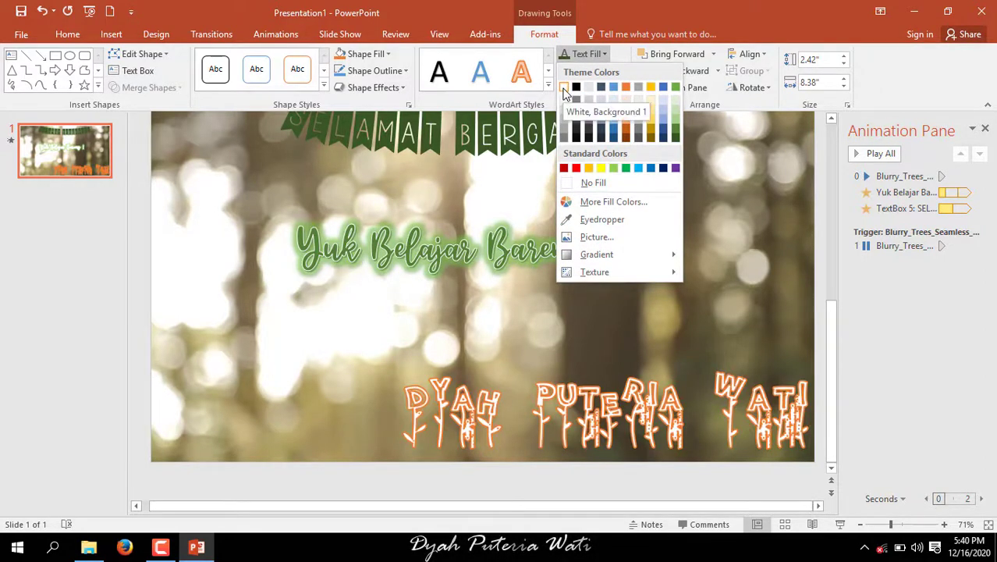
left_click(565, 89)
left_click(614, 71)
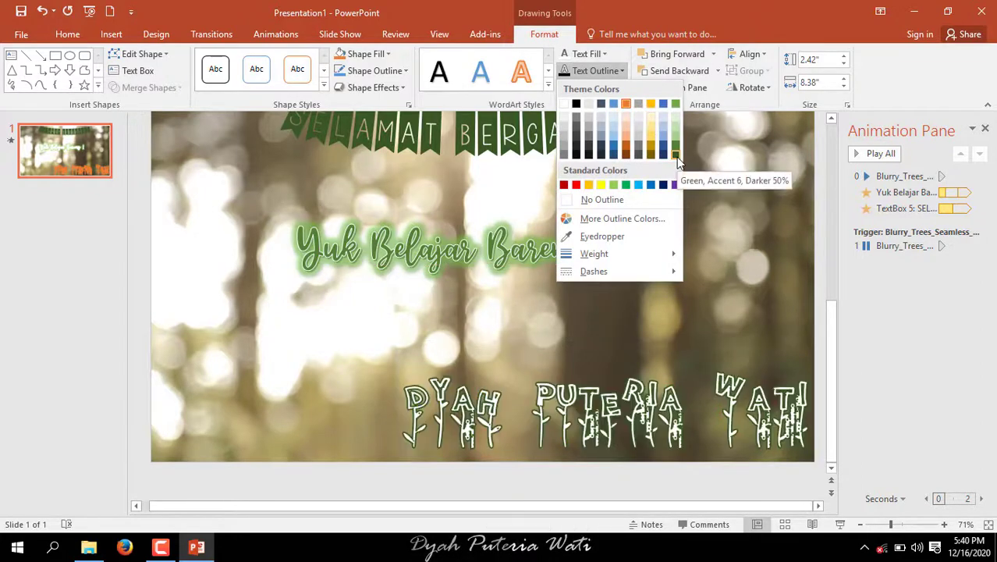
left_click(677, 156)
Step: Reselect the name box and select all of its text
mouse_move(611, 320)
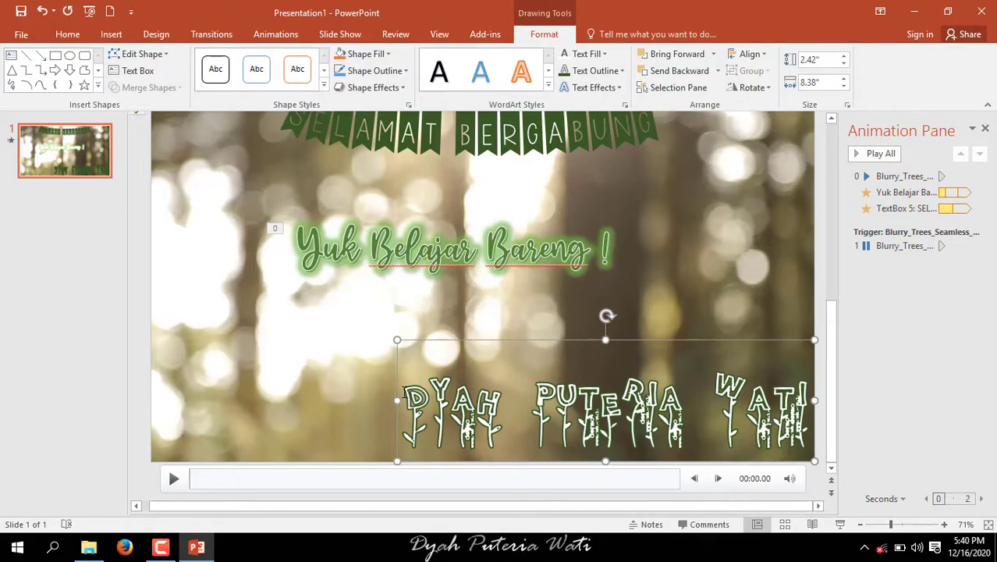
left_click_drag(403, 390, 814, 437)
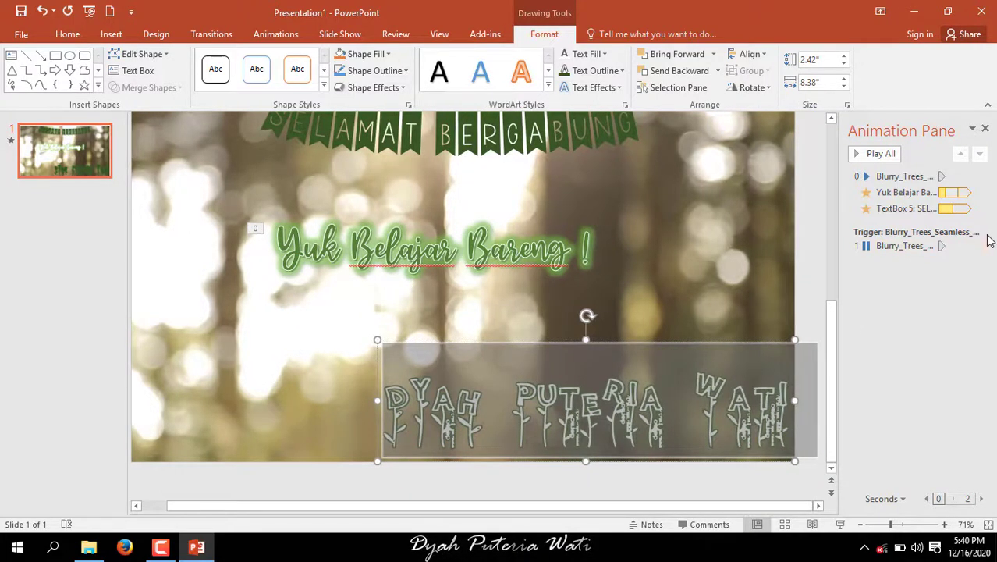
left_click(671, 337)
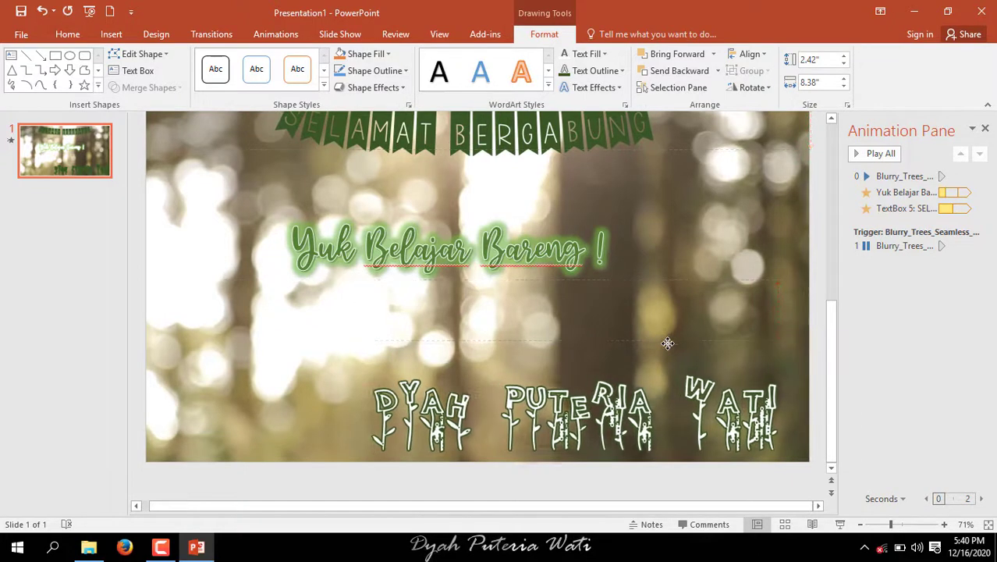
left_click(466, 411)
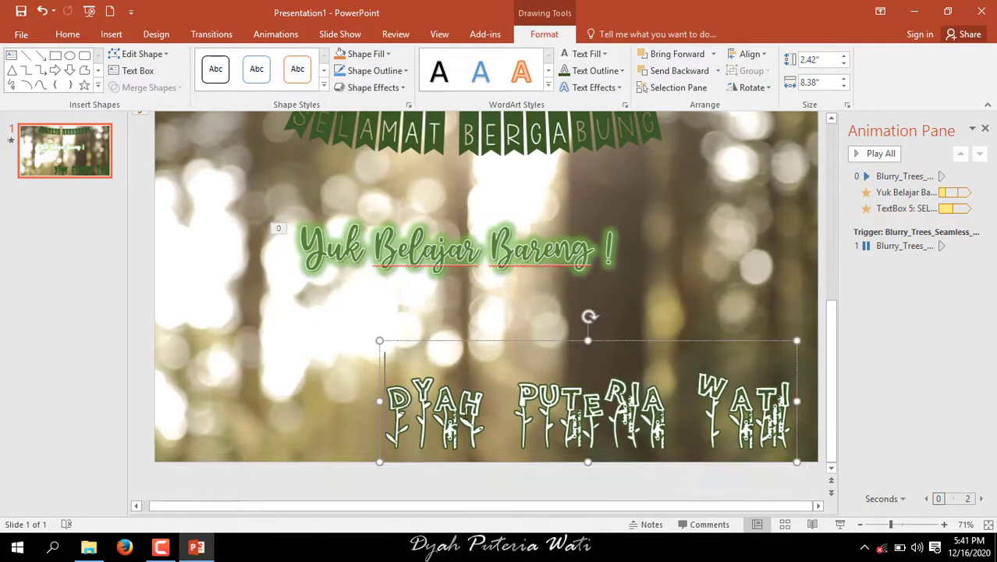
left_click_drag(466, 411, 774, 407)
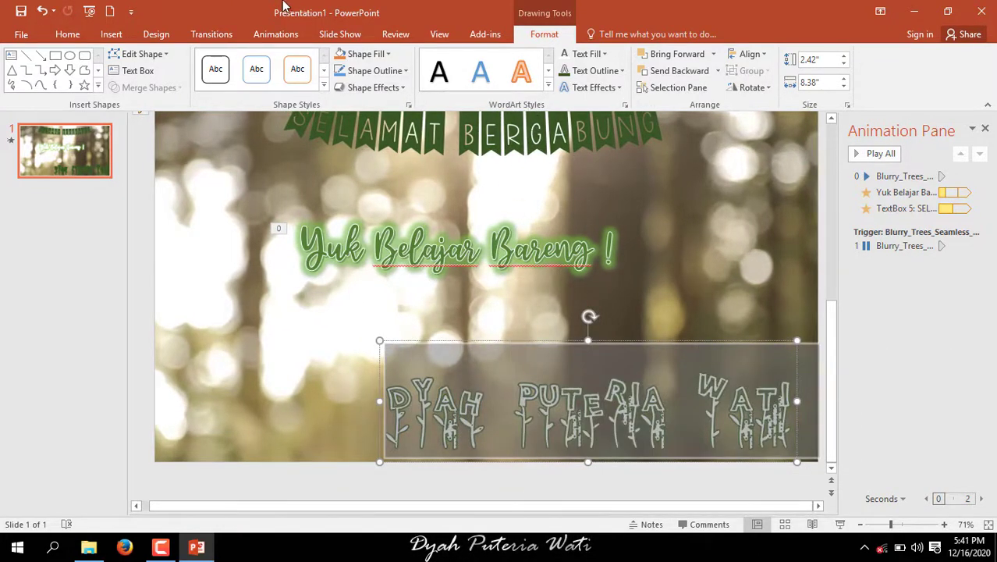
Step: Apply the Teeter emphasis effect to the author's name and select its text
left_click(266, 36)
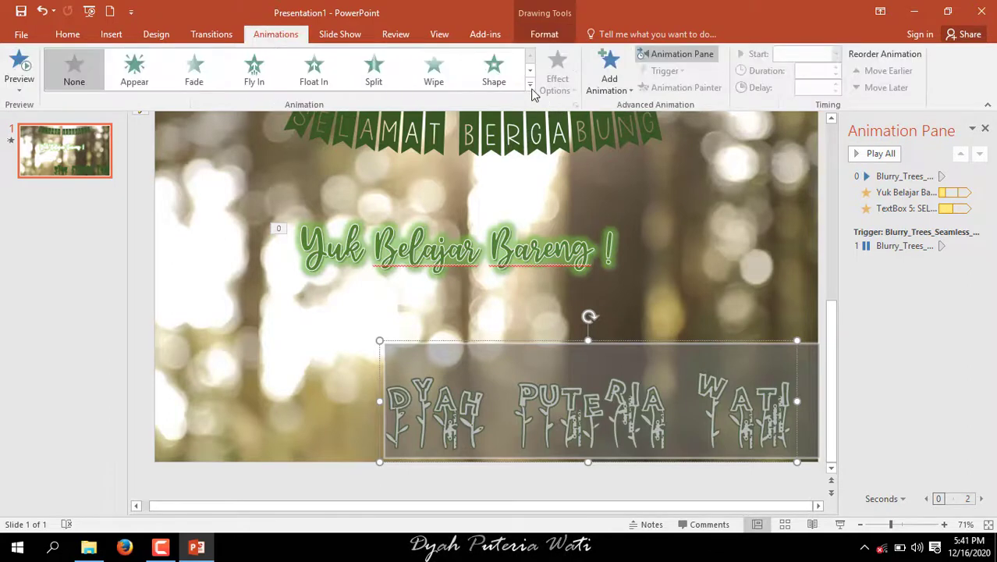
left_click(530, 86)
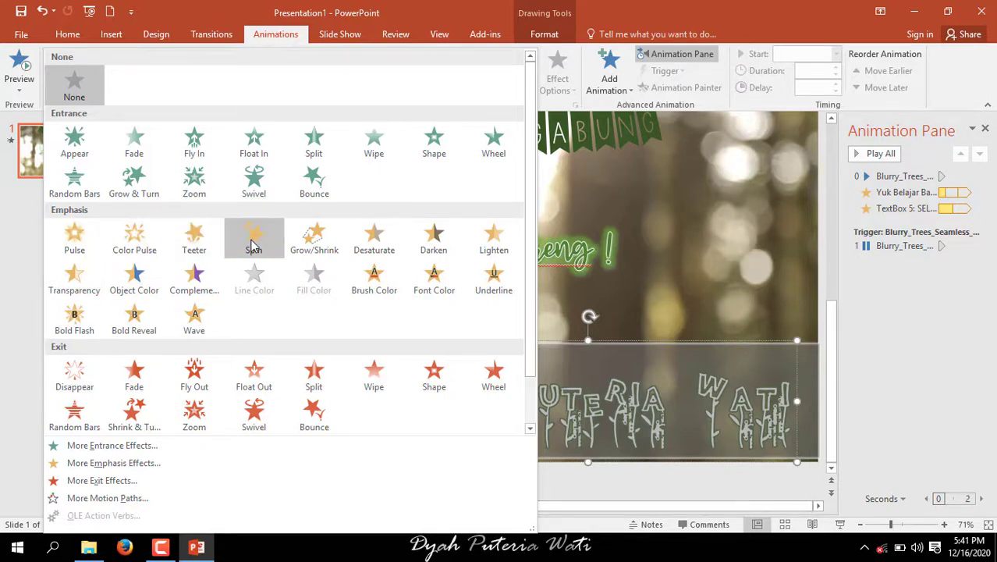
left_click(194, 237)
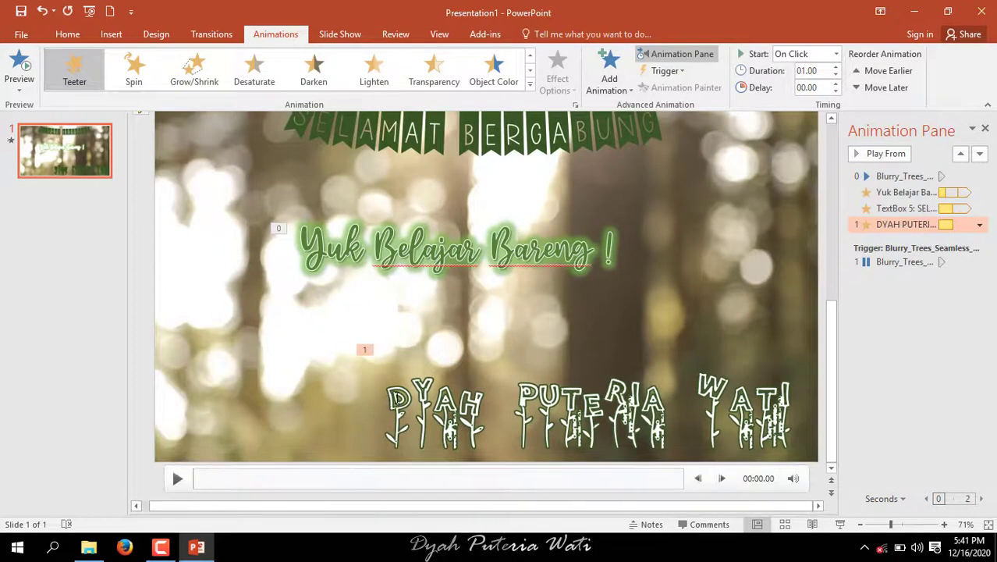
left_click_drag(394, 399, 795, 411)
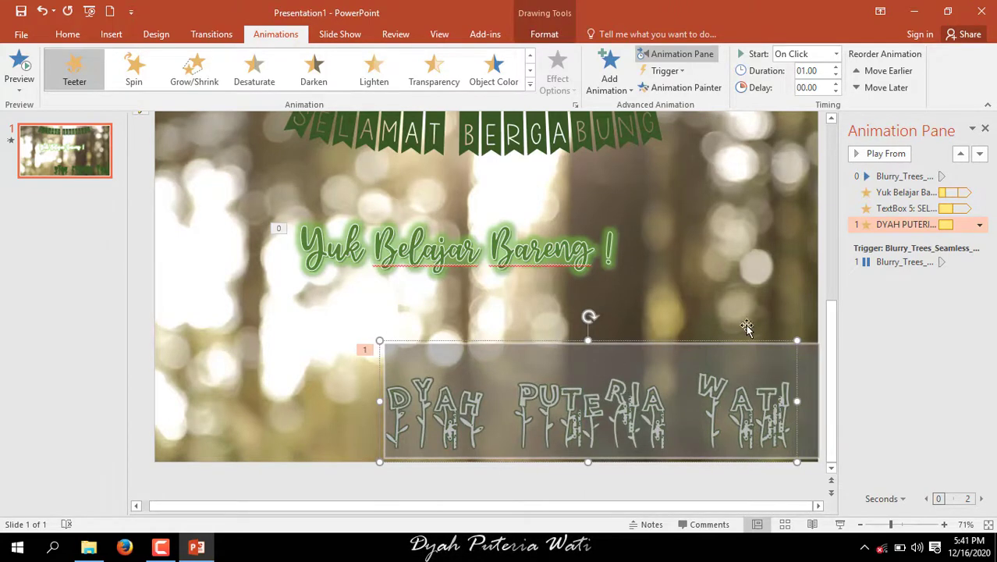
Step: Set the name's Teeter effect to animate text by letter
left_click(980, 225)
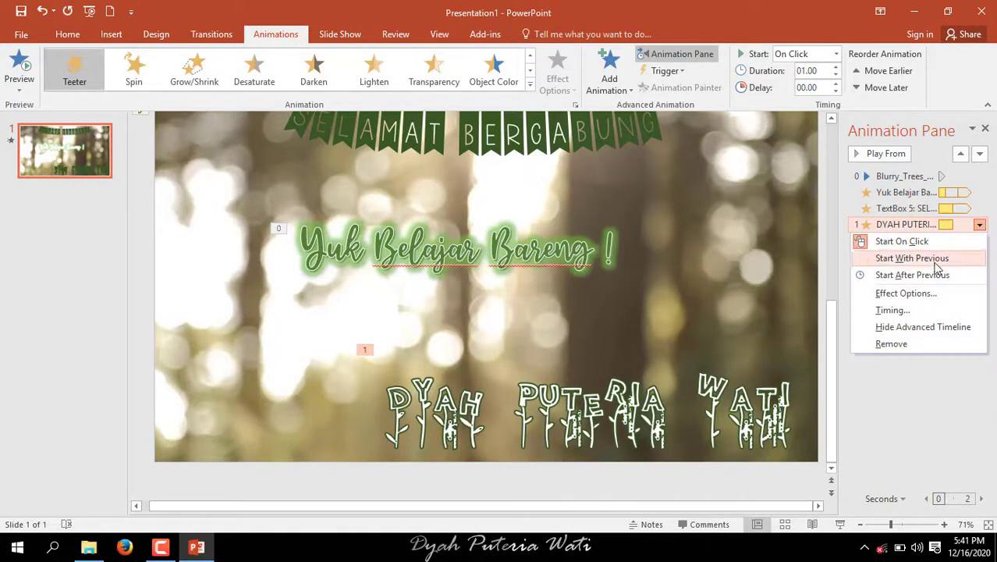
left_click(879, 294)
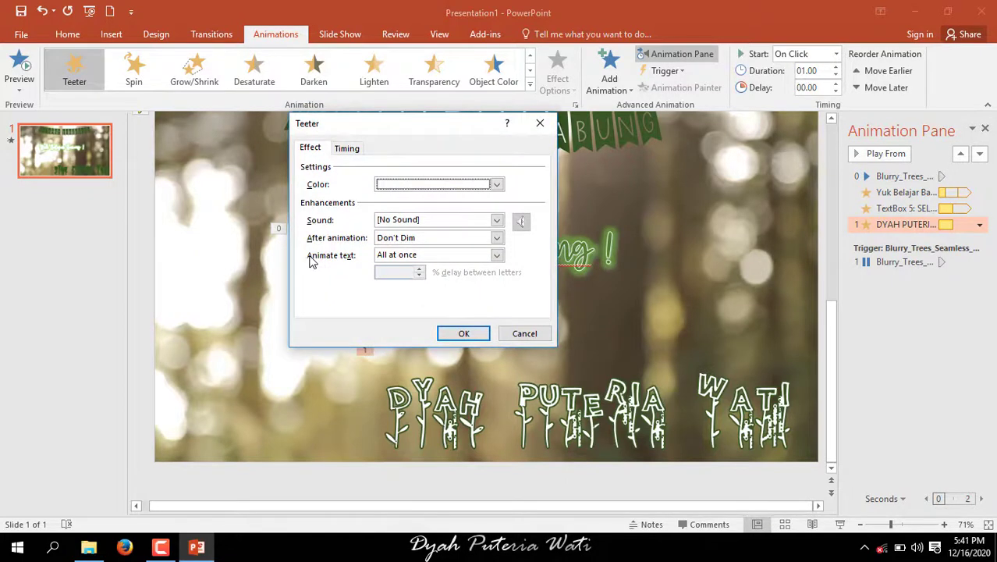
left_click(411, 258)
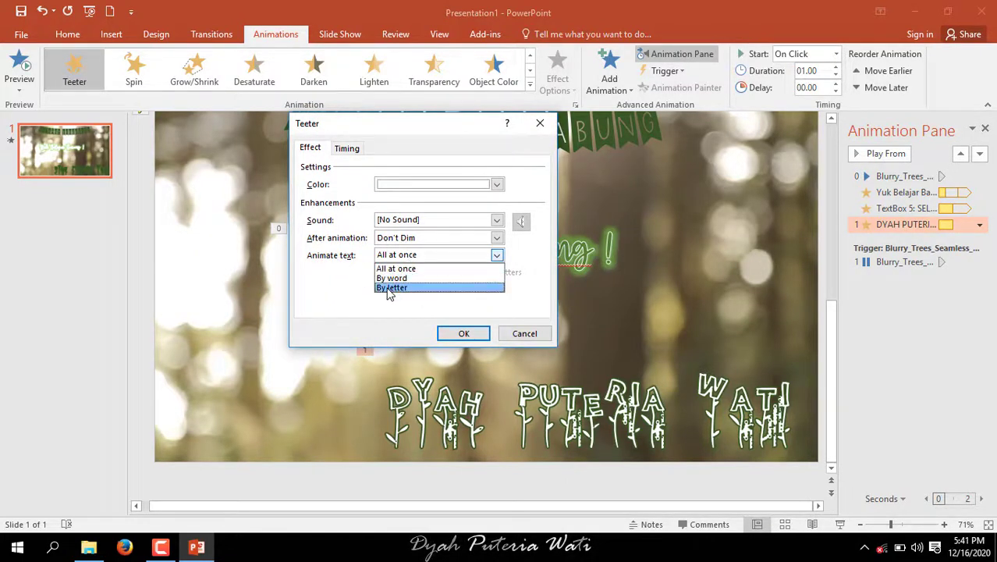
left_click(390, 288)
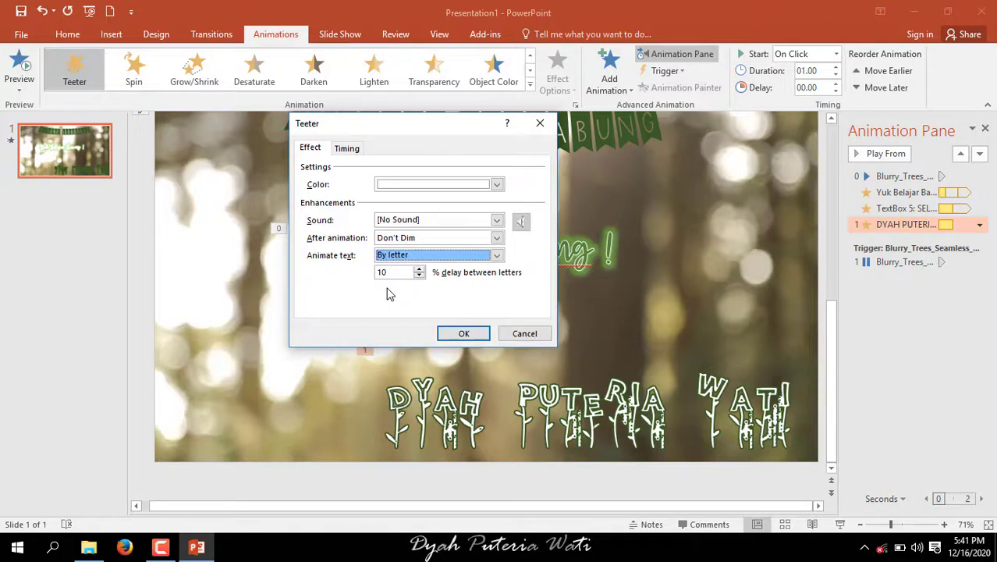
Step: Make the name's Teeter start With Previous and repeat Until End of Slide
left_click(344, 150)
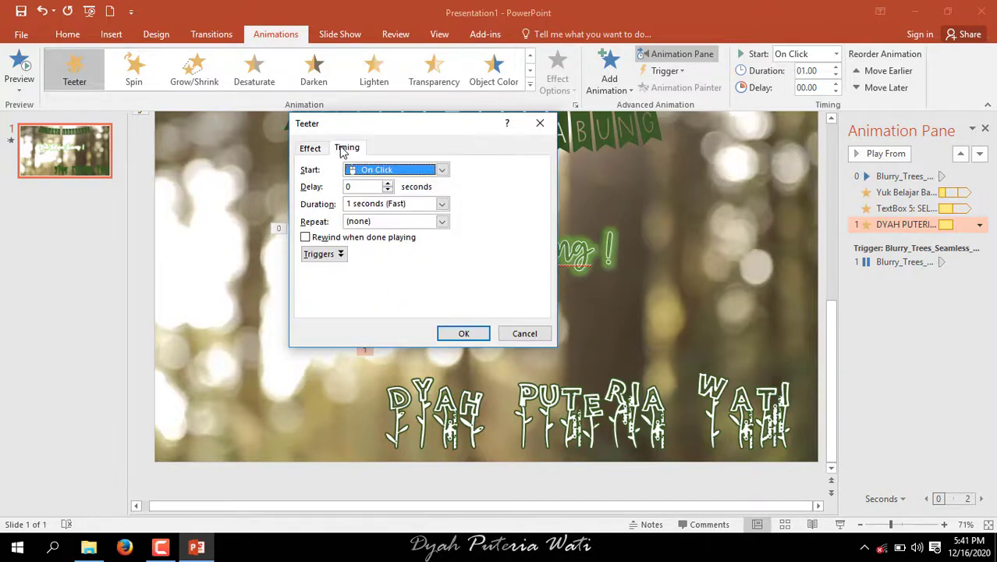
left_click(442, 171)
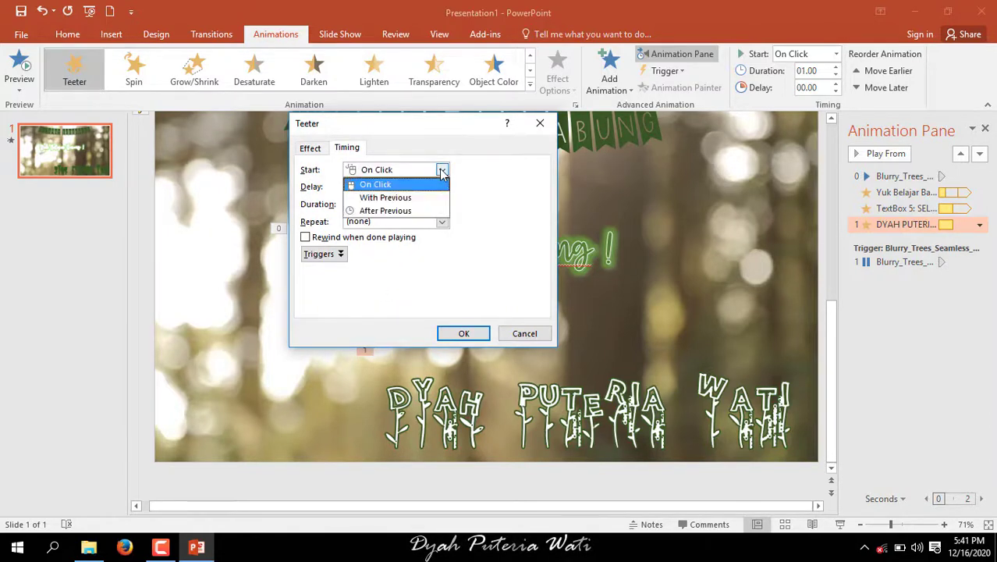
left_click(372, 200)
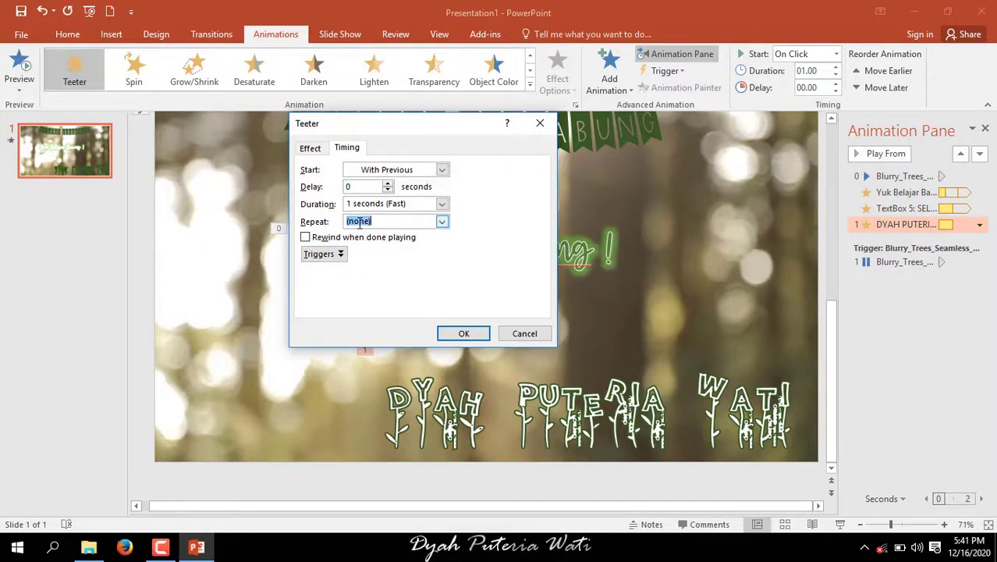
left_click(441, 223)
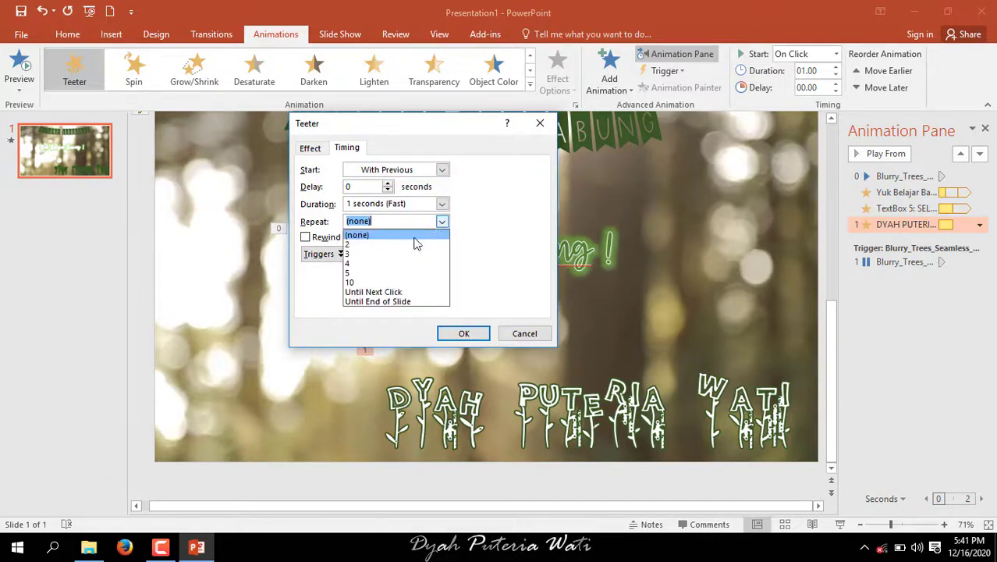
left_click(394, 303)
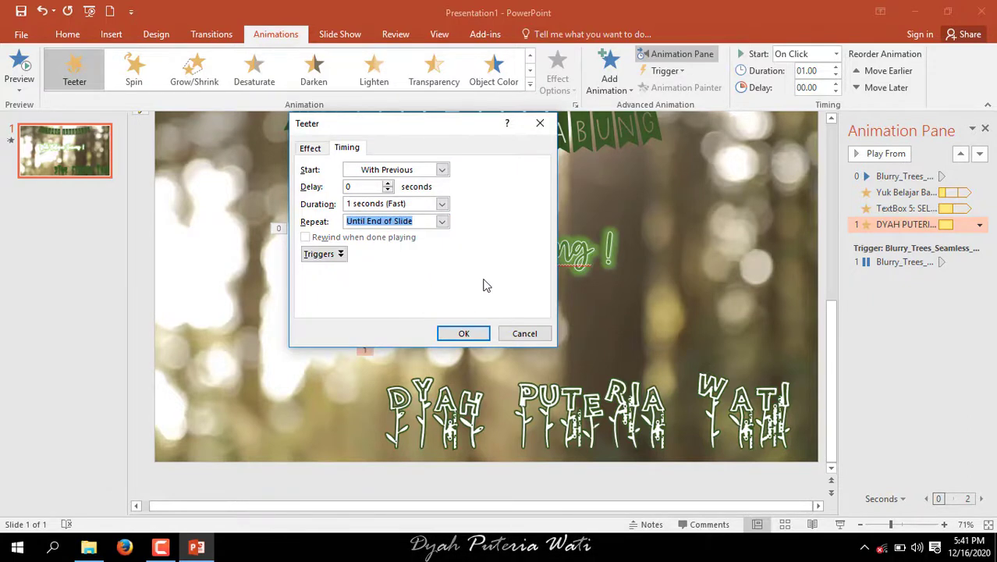
left_click(463, 334)
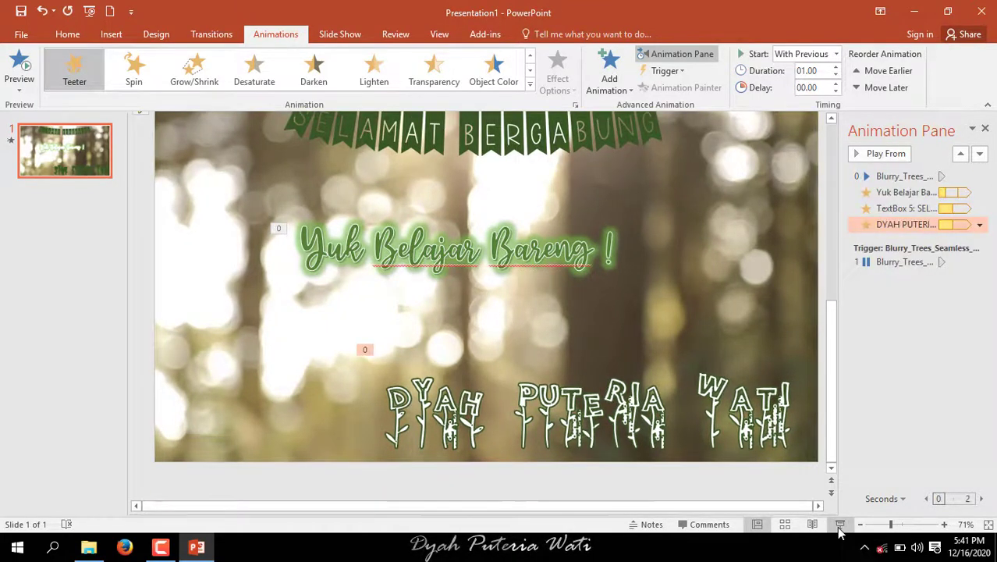
Step: Start the slide show from this slide to view the bunting, glowing title and flowery name over the video
left_click(839, 527)
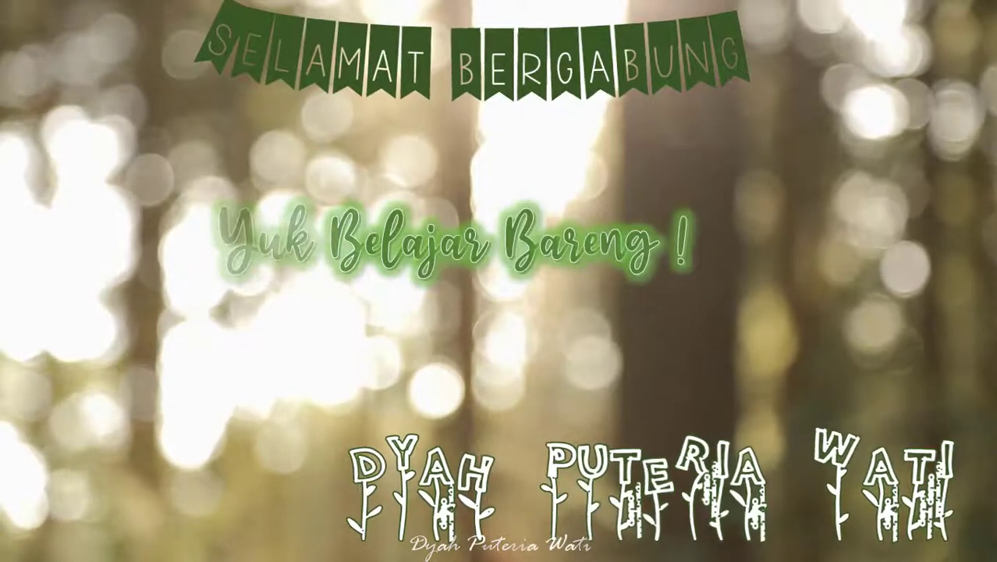